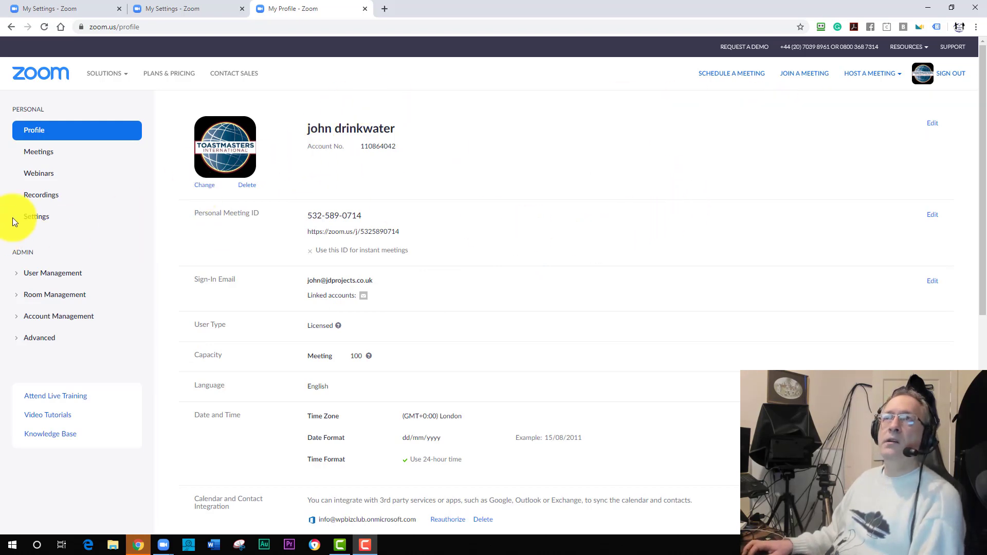
# - Enable Polling in the In Meeting (Basic) section of the personal meeting settings
pyautogui.click(37, 217)
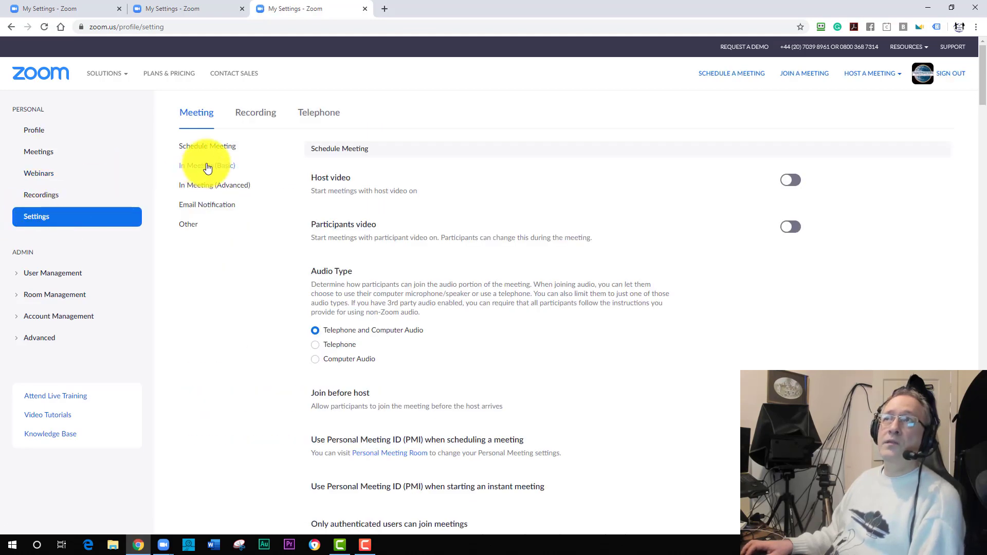
pyautogui.click(208, 166)
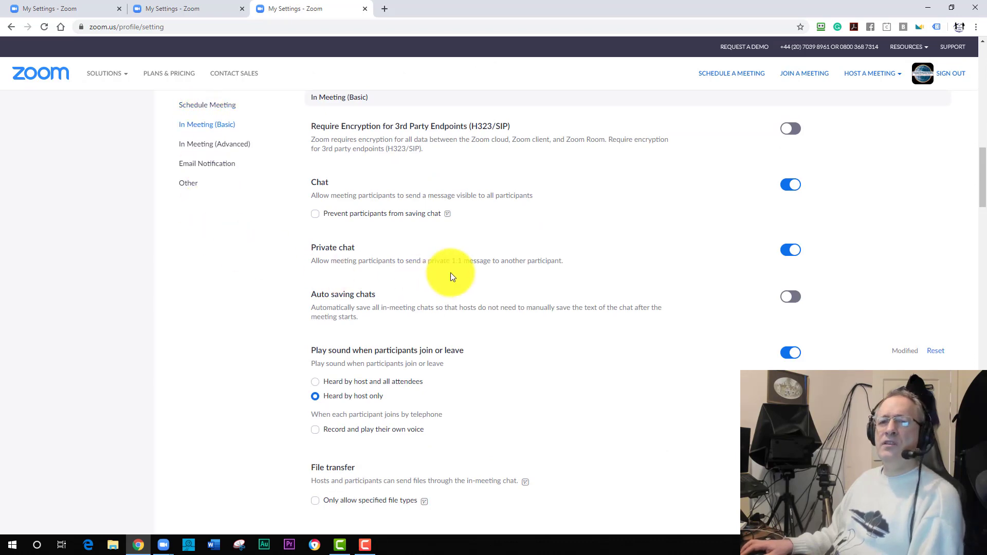
pyautogui.scroll(-6, 453, 272)
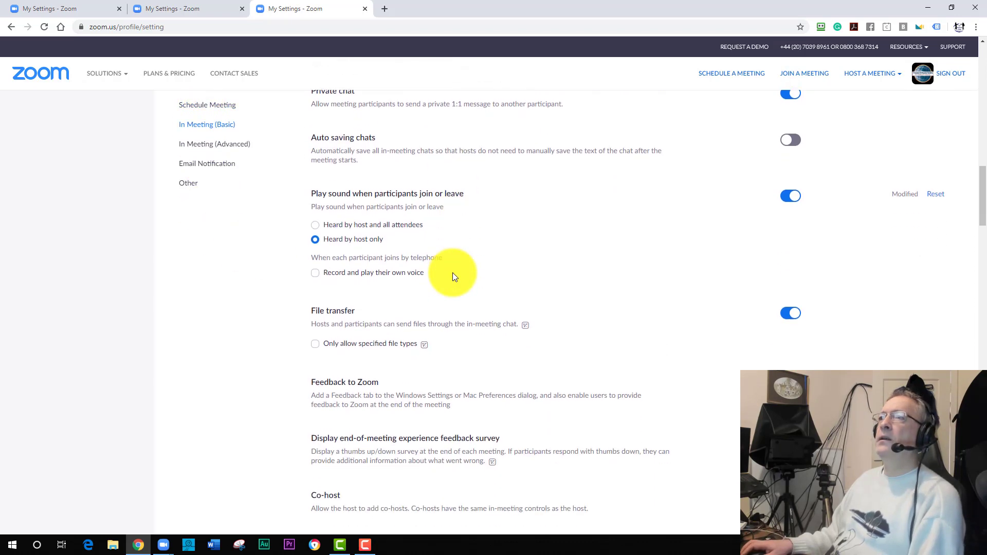
pyautogui.scroll(-3, 453, 273)
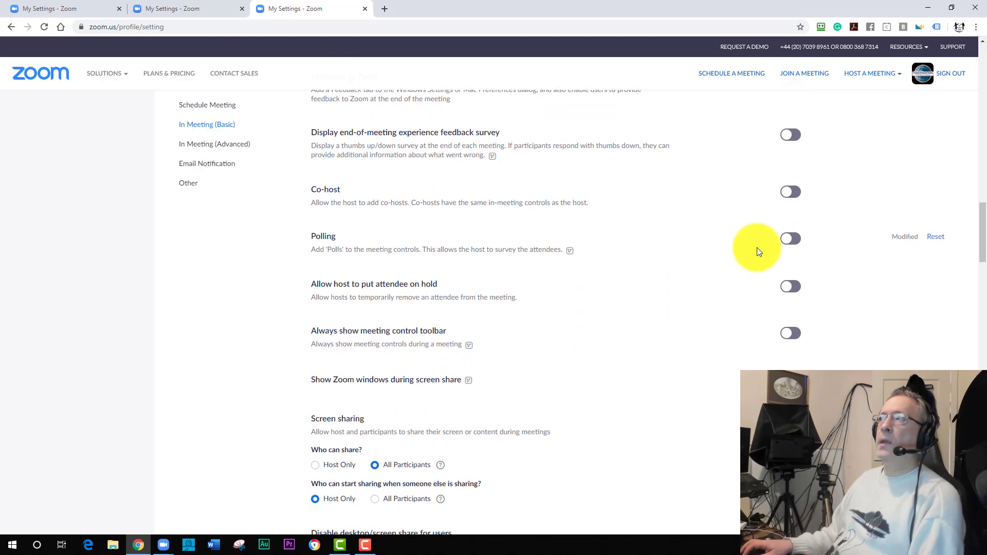
pyautogui.click(790, 240)
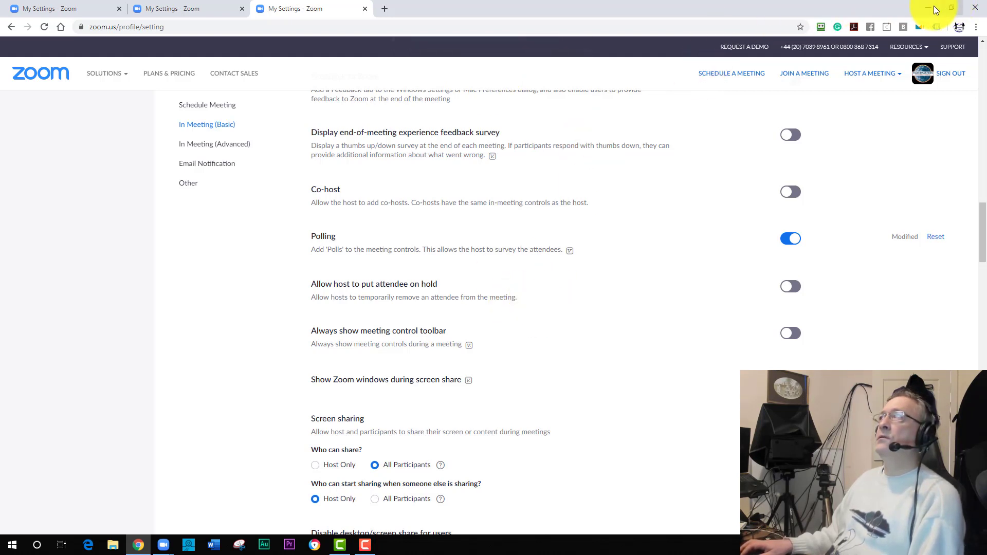
# - Switch to the running Zoom meeting, reopen its Polls window and start adding a question to Poll 1
pyautogui.click(977, 11)
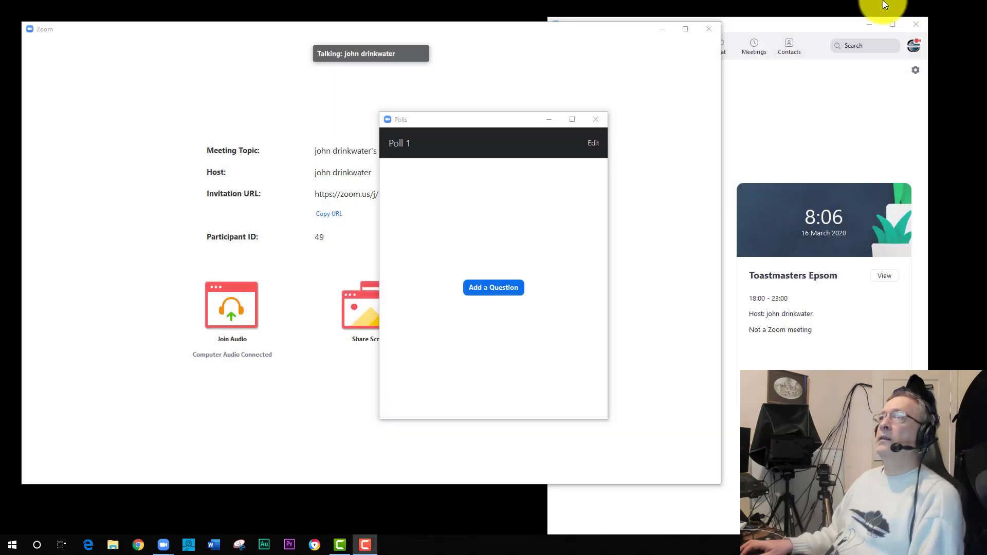
pyautogui.click(596, 119)
pyautogui.click(379, 470)
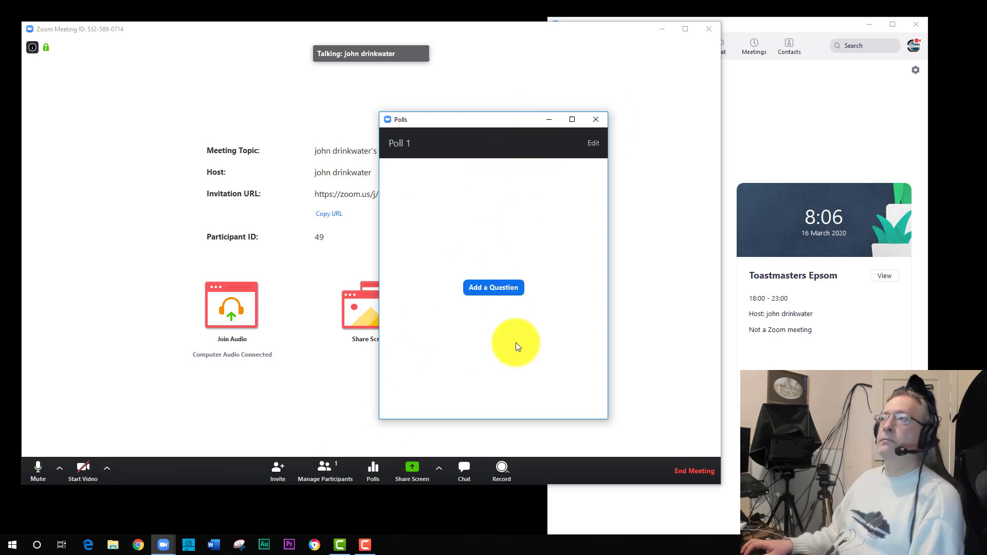
pyautogui.click(488, 287)
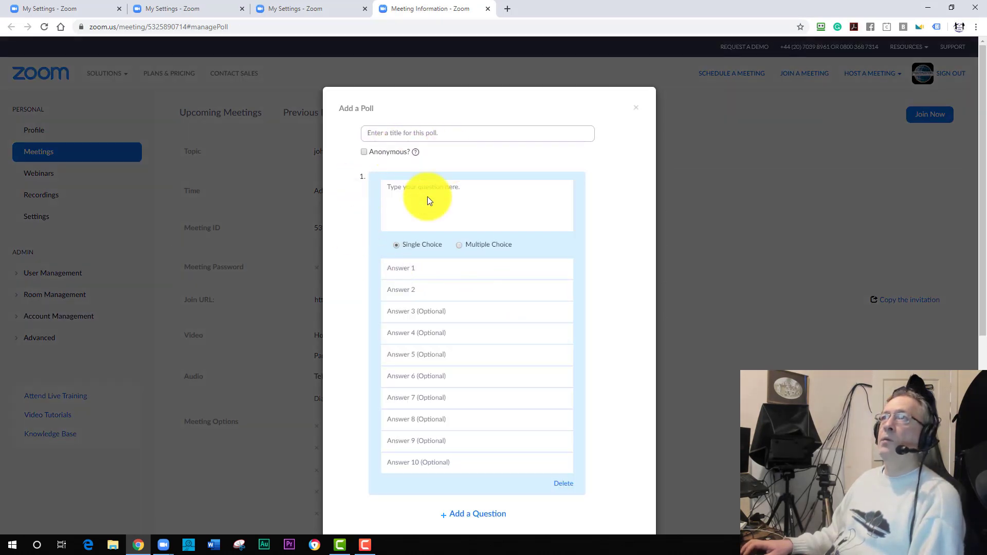
pyautogui.click(415, 191)
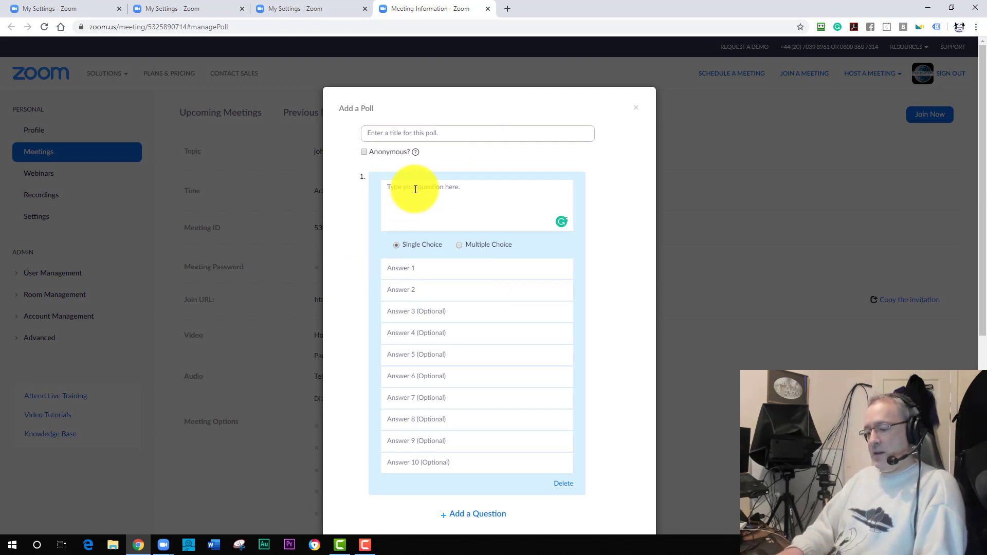
pyautogui.write('Best')
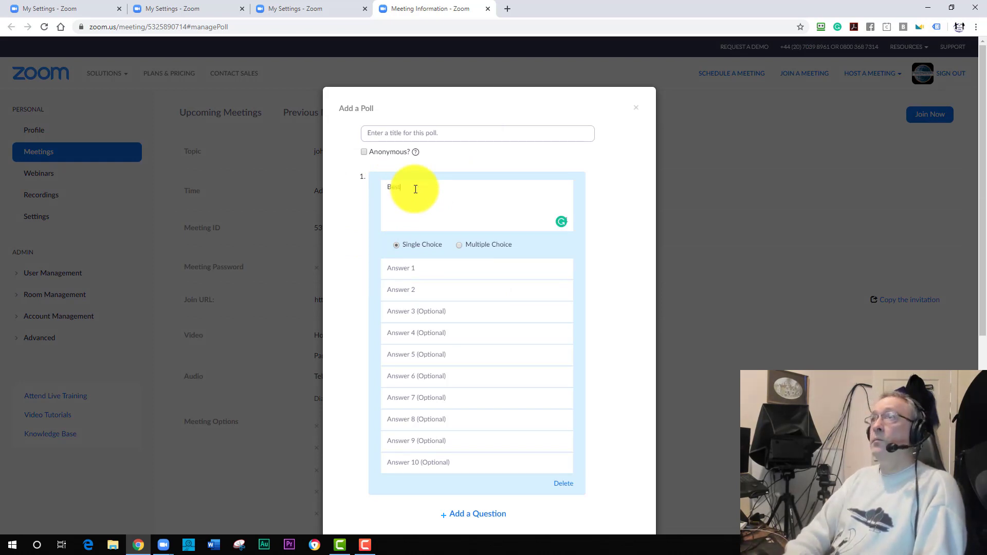
pyautogui.press('BackSpace')
pyautogui.press('BackSpace')
pyautogui.press('BackSpace')
pyautogui.press('BackSpace')
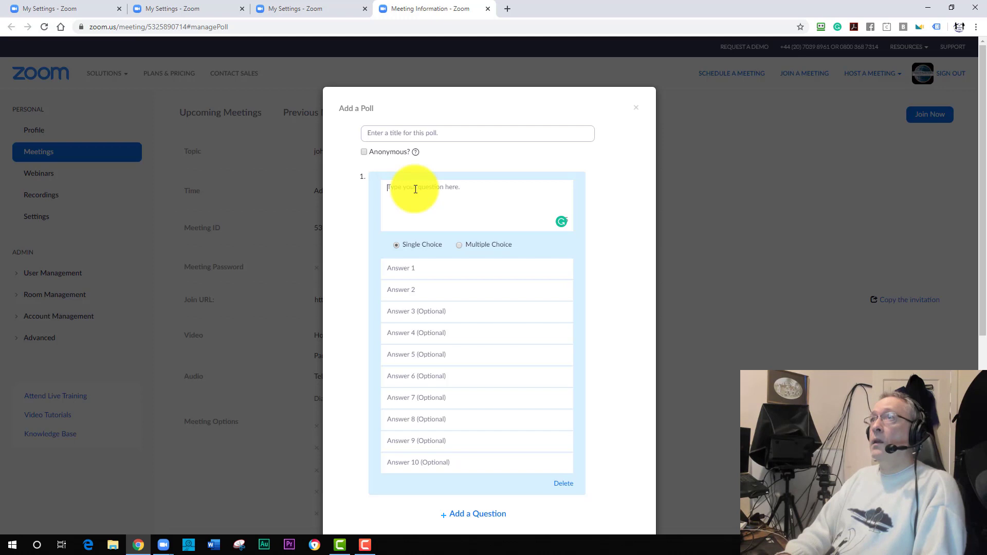
# - Title the poll "Best Speaker"
pyautogui.hotkey('shift', 'Tab')
pyautogui.hotkey('shift', 'Tab')
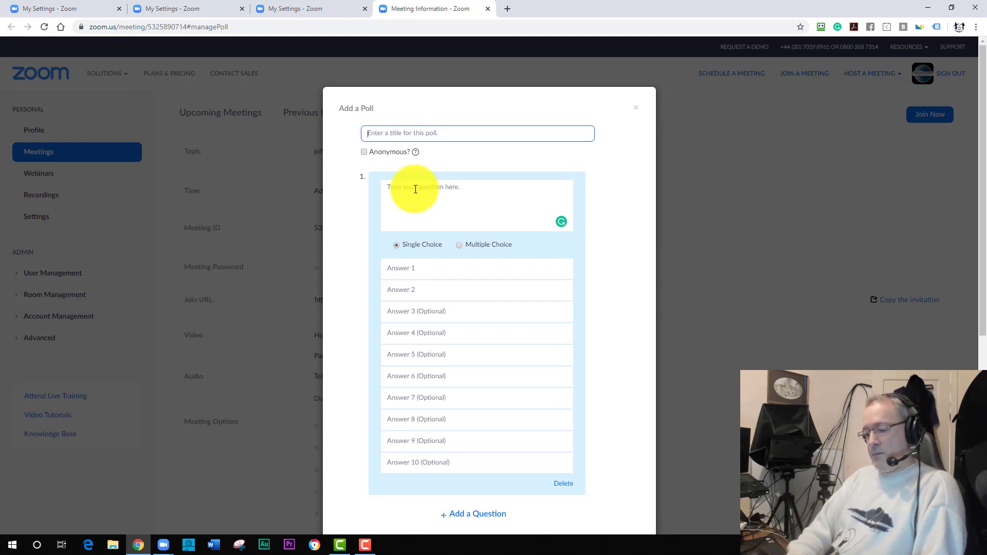
pyautogui.write('Best SPeaker')
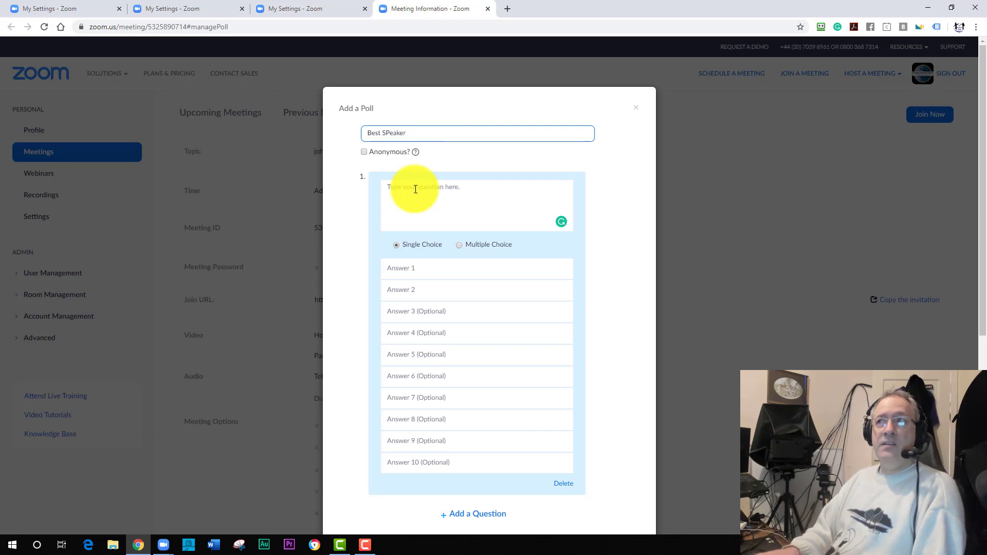
pyautogui.hotkey('ctrl', 'shift', 'Left')
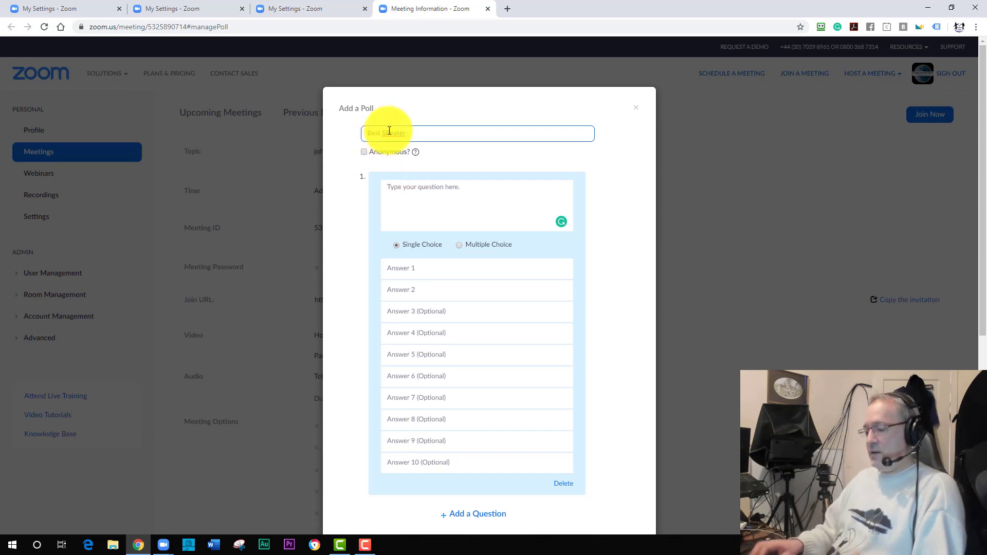
pyautogui.write('Speaker')
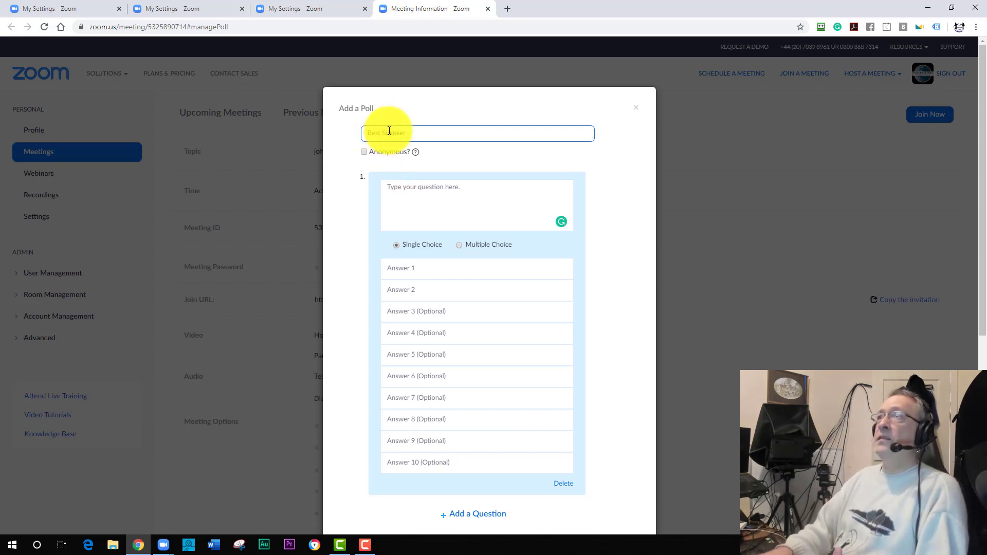
# - Fill the first three answers of the single-choice question with the three speakers' first names
pyautogui.click(409, 192)
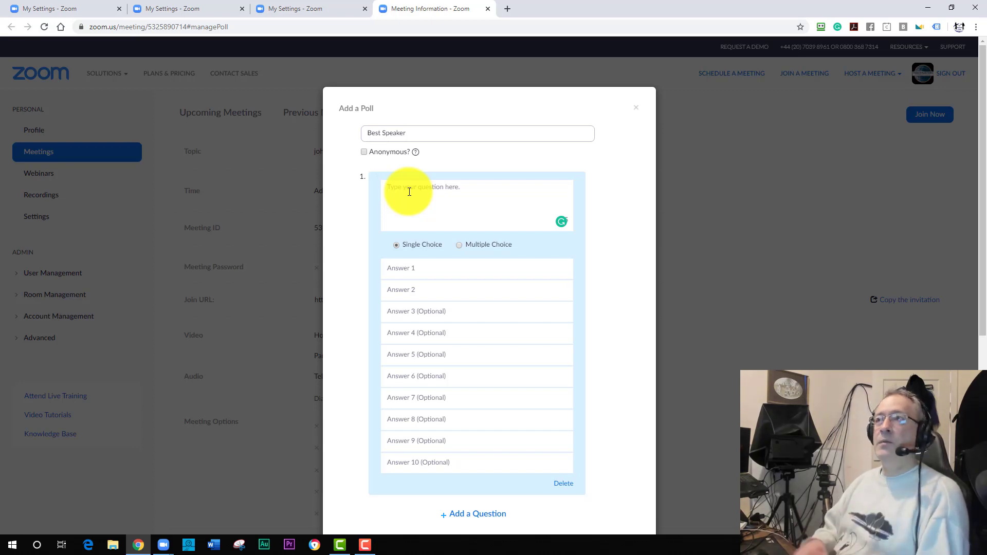
pyautogui.click(441, 271)
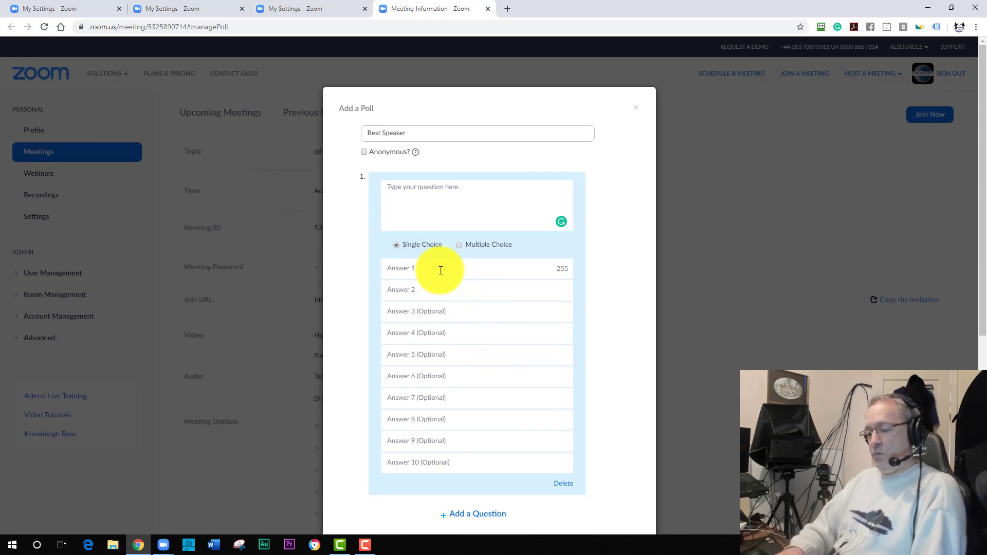
pyautogui.write('John')
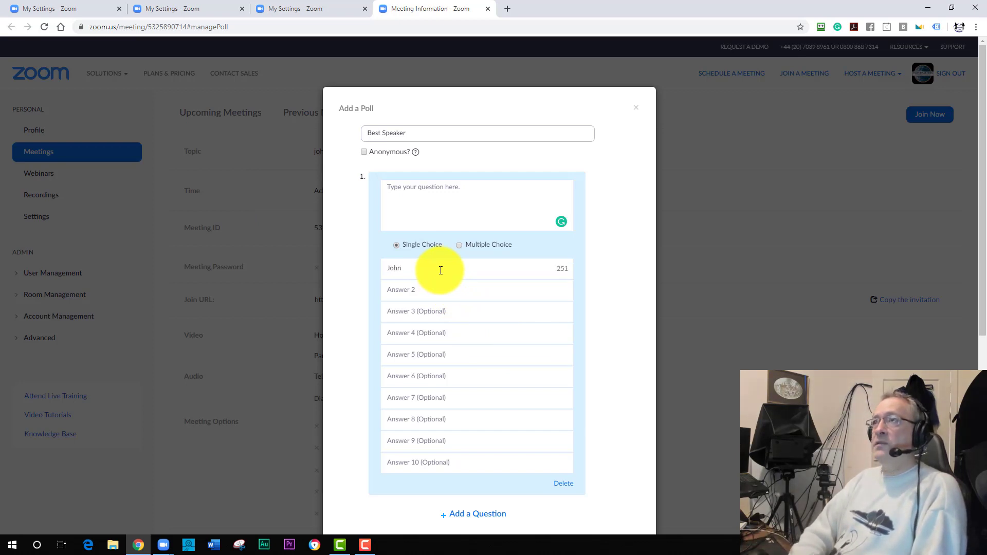
pyautogui.press('Tab')
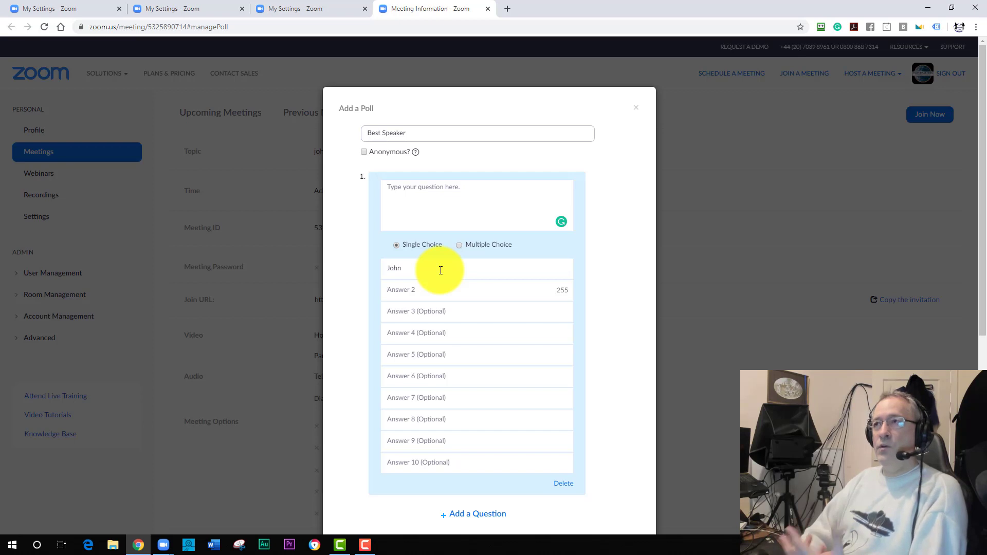
pyautogui.write('Julie')
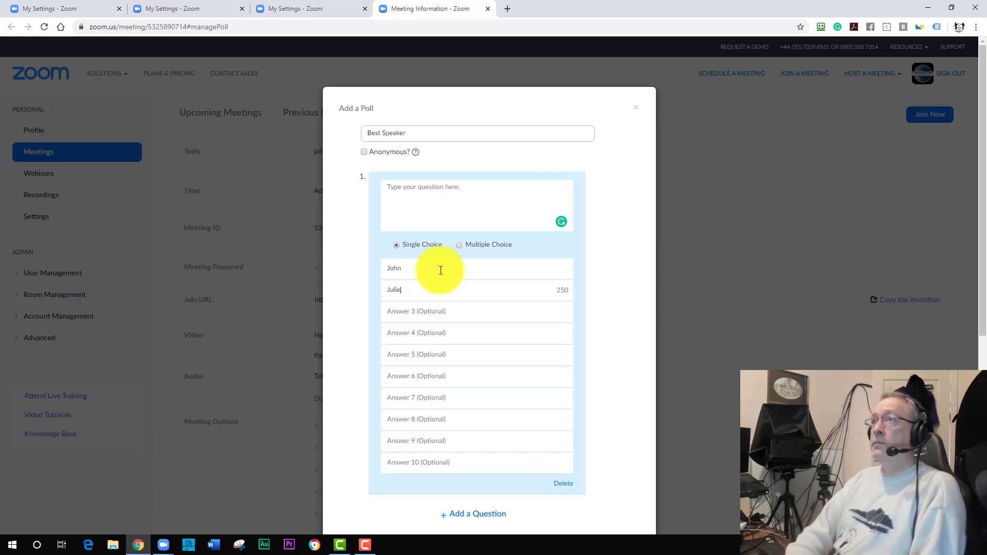
pyautogui.press('Tab')
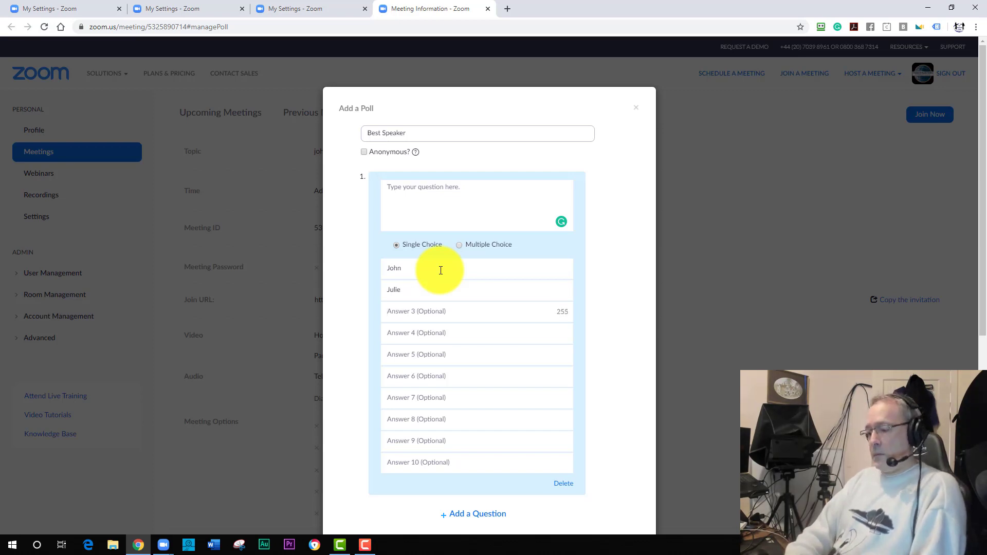
pyautogui.write('James')
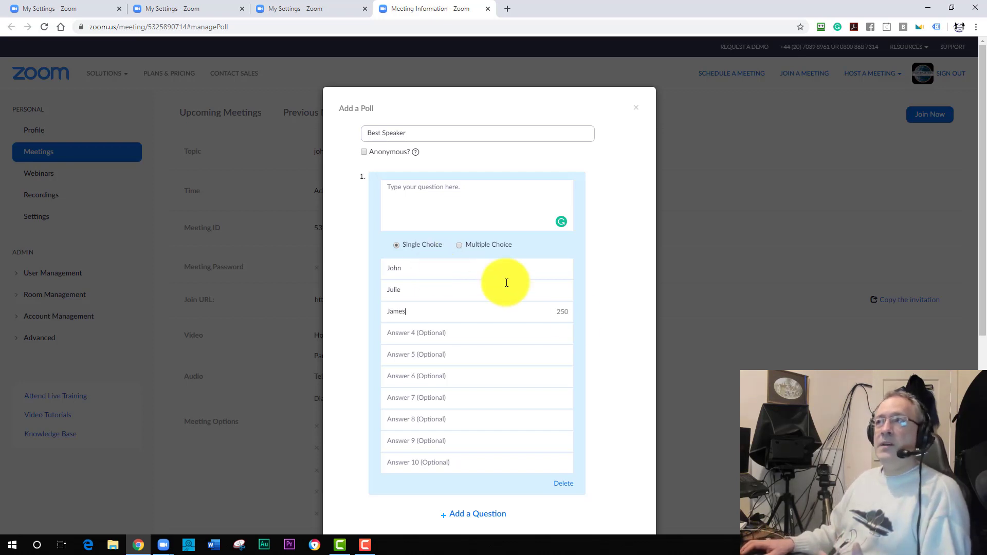
# - Enter "WHo is your best speaker" as the required question text and save the poll
pyautogui.scroll(-2, 622, 332)
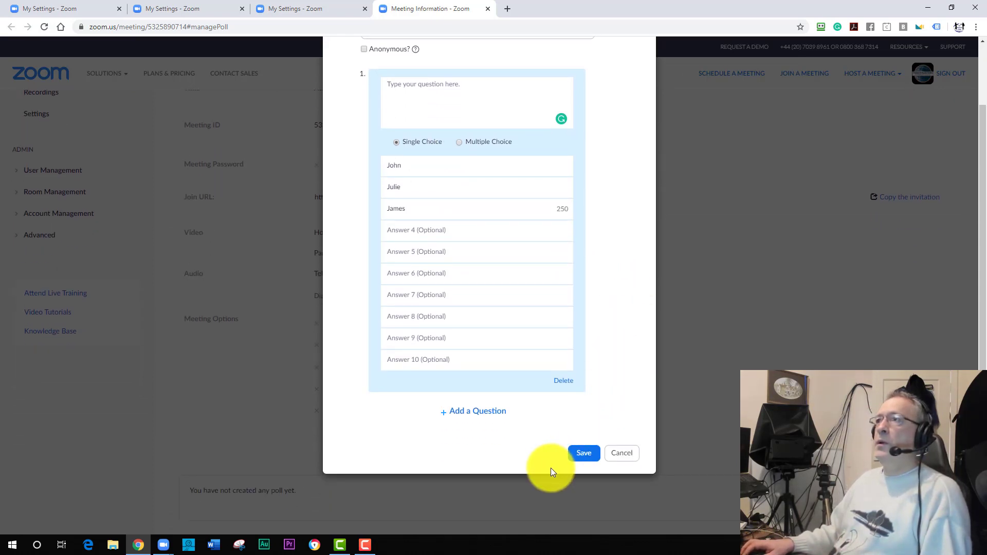
pyautogui.click(579, 458)
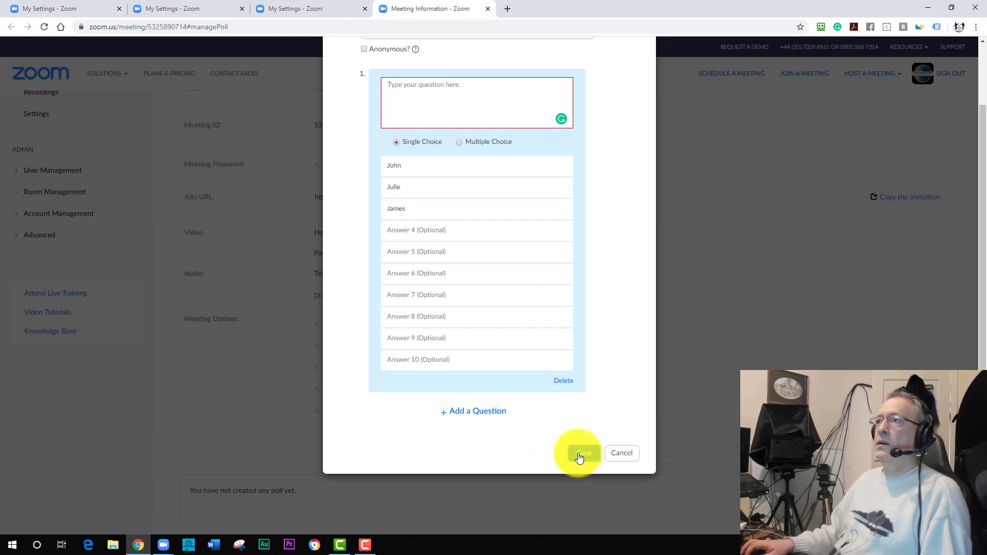
pyautogui.click(406, 93)
pyautogui.write('WHo is')
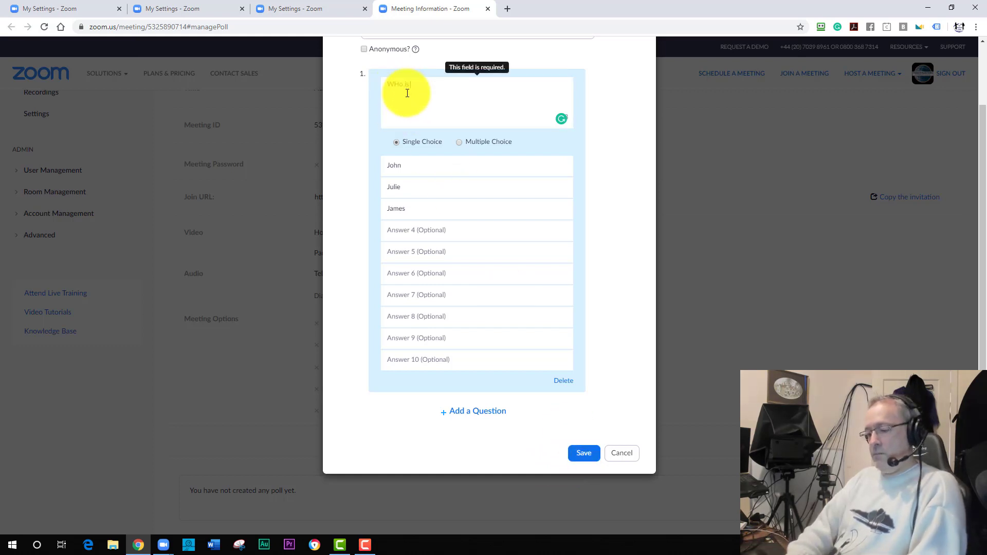
pyautogui.write(' your best speaker')
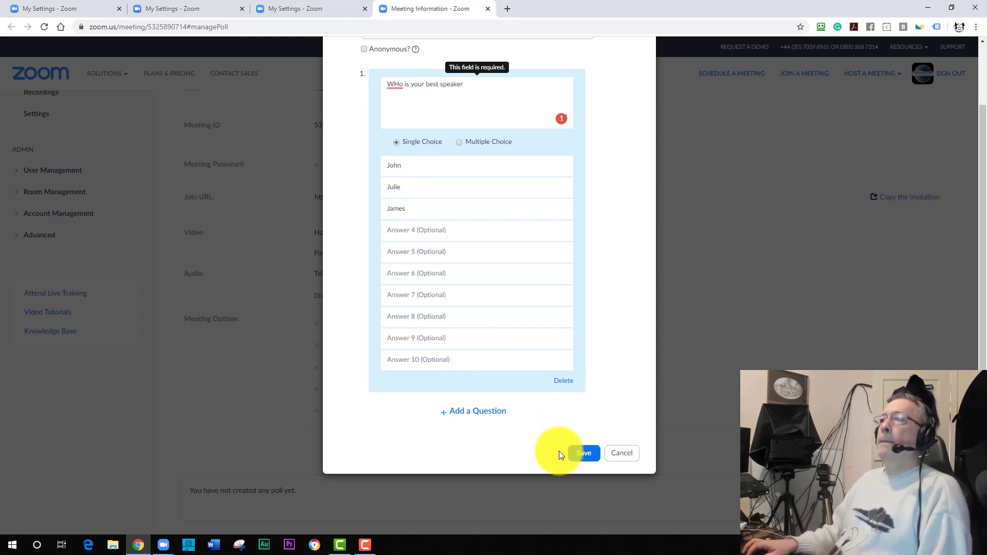
pyautogui.click(578, 453)
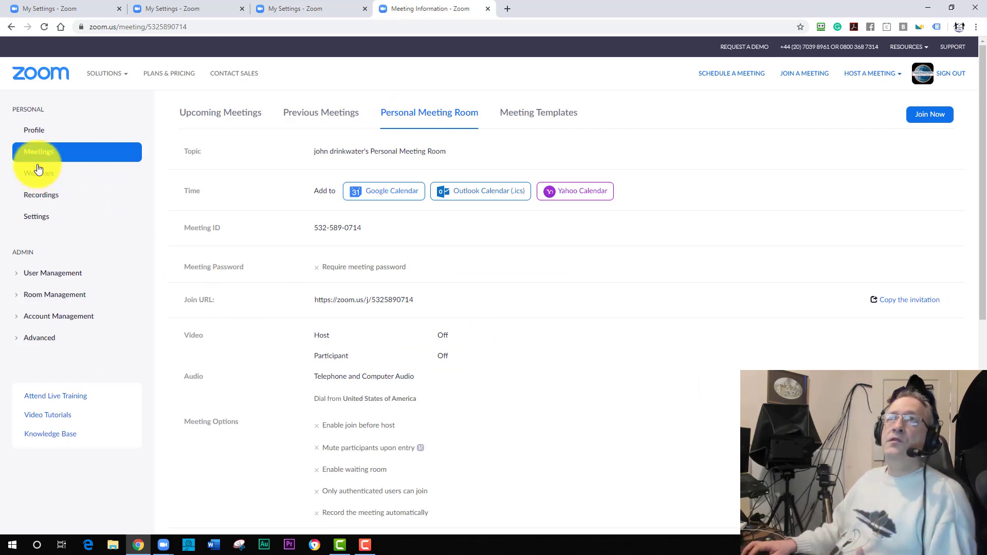
# - Go to the Personal Meeting Room through the meetings list and start adding a second poll
pyautogui.click(26, 152)
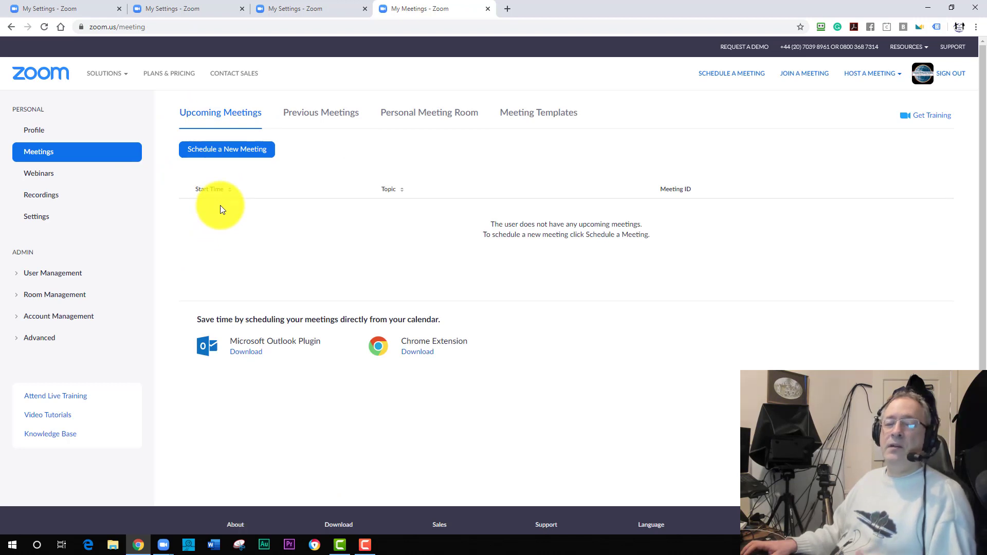
pyautogui.click(397, 116)
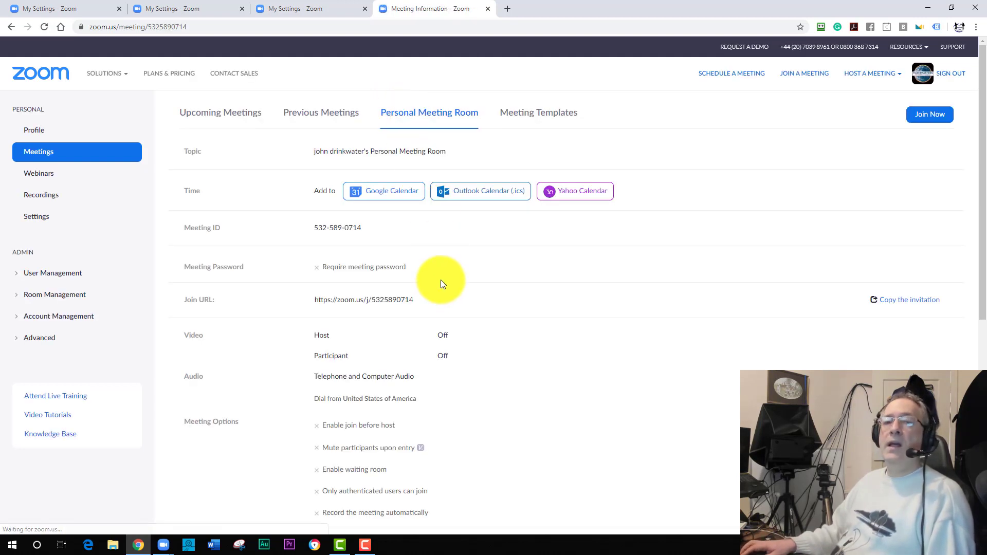
pyautogui.scroll(-5, 439, 280)
pyautogui.scroll(-3, 437, 282)
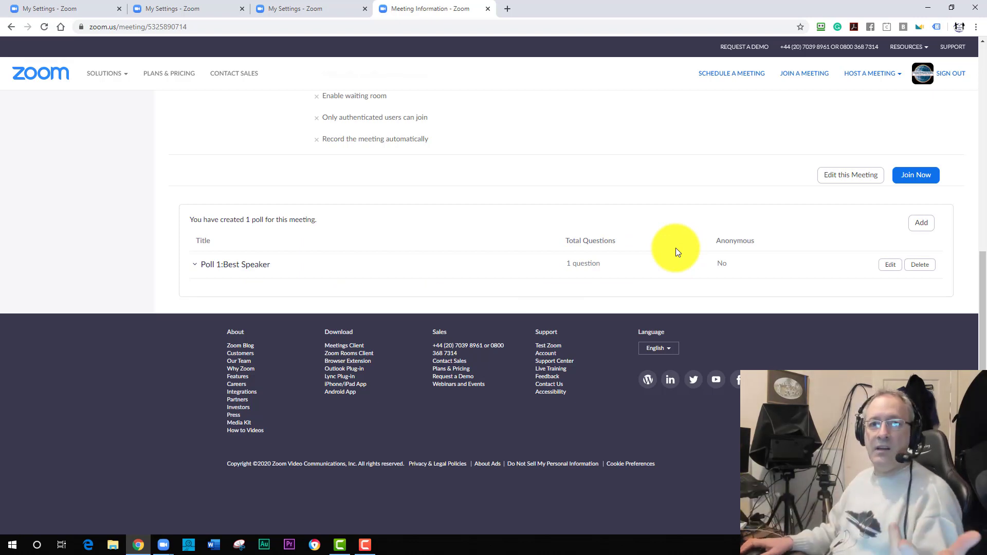
pyautogui.click(916, 226)
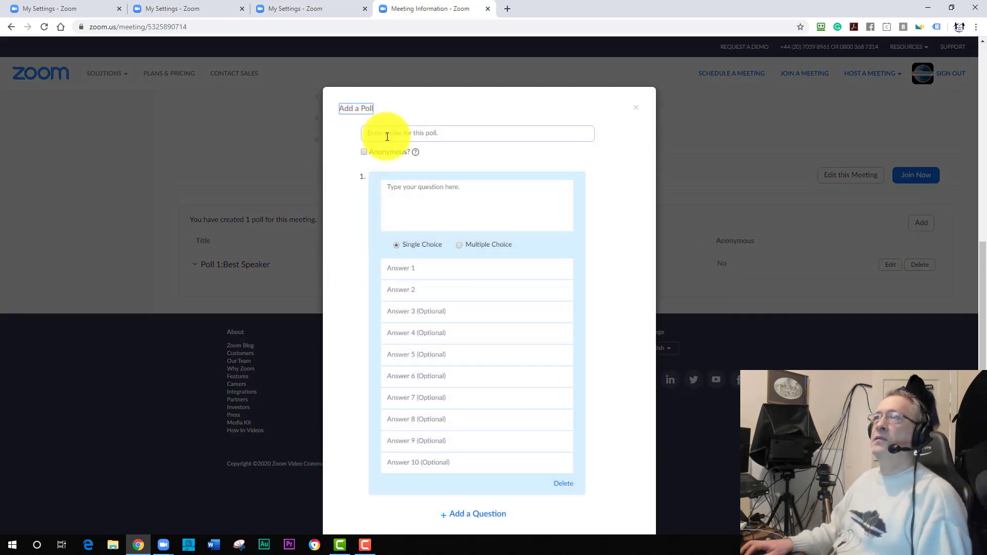
# - Title the second poll "Evlauator" and enter "Who was the best evaluator" as its question
pyautogui.click(387, 135)
pyautogui.write('Evlau')
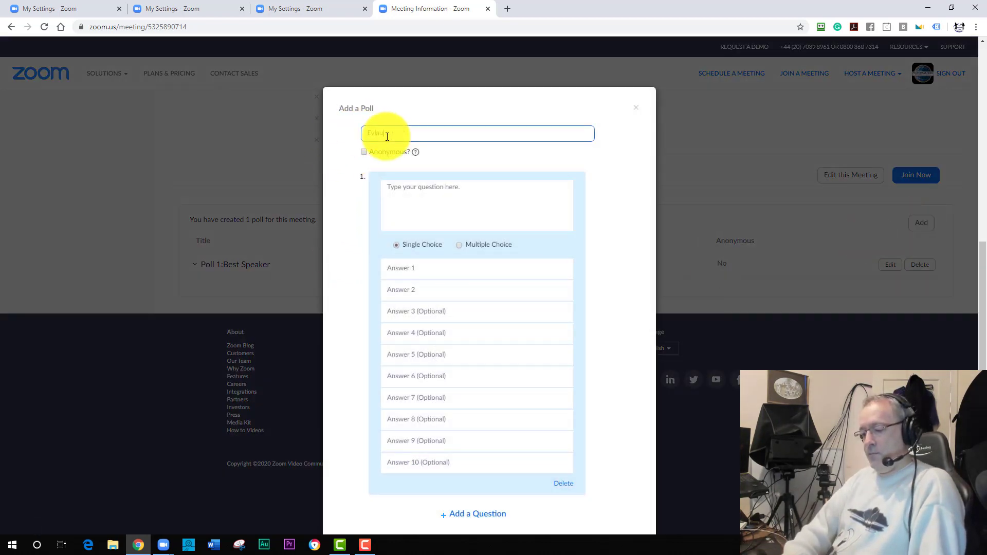
pyautogui.press('BackSpace')
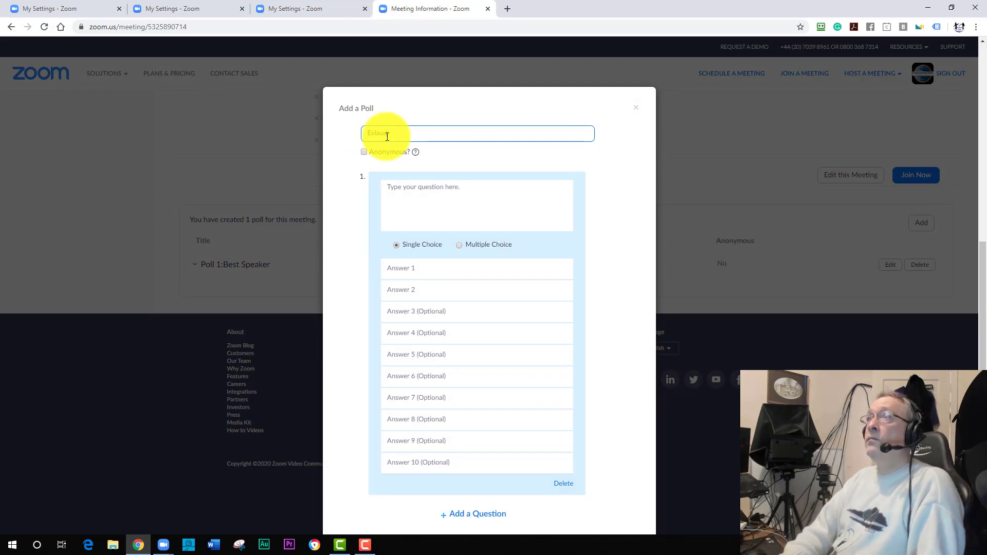
pyautogui.press('Tab')
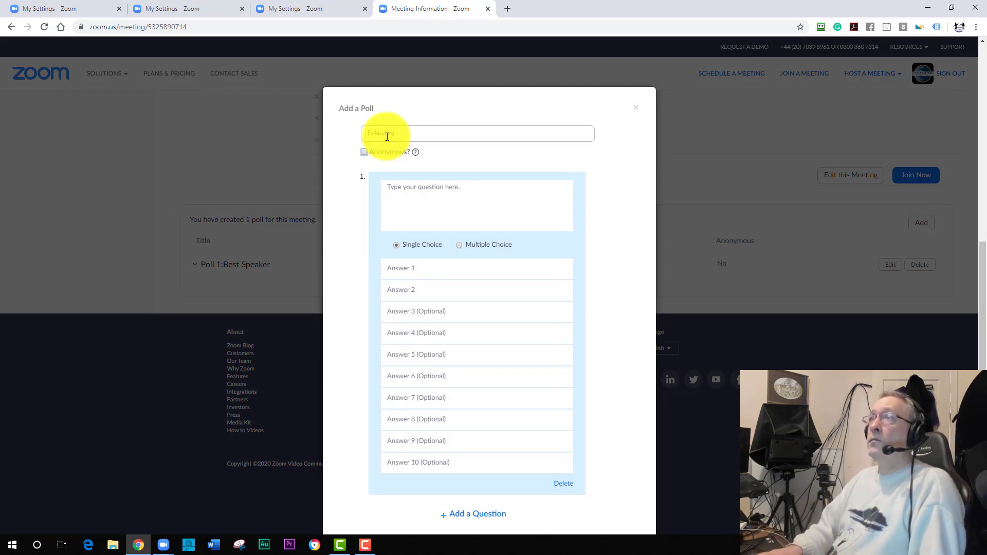
pyautogui.write('WHo was the best')
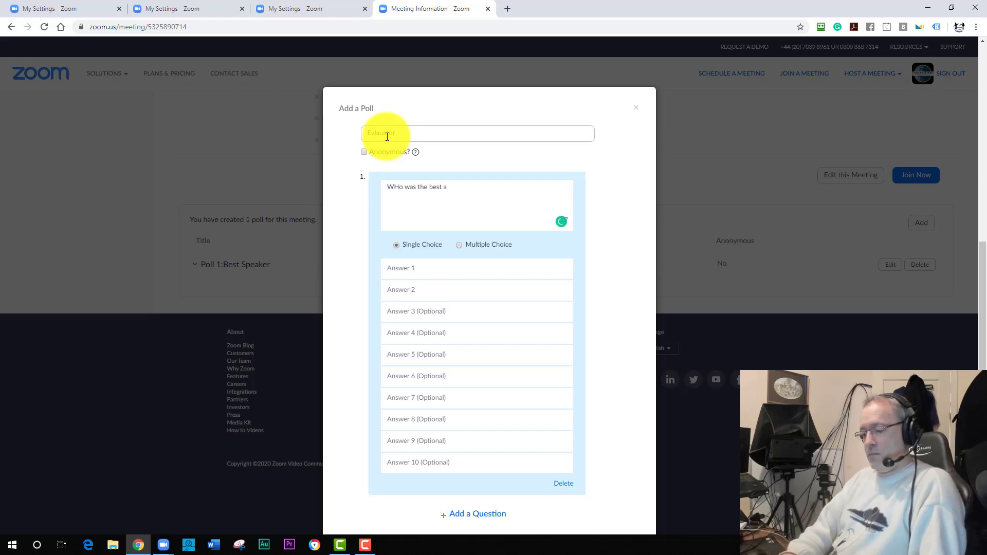
pyautogui.write(' evaluator')
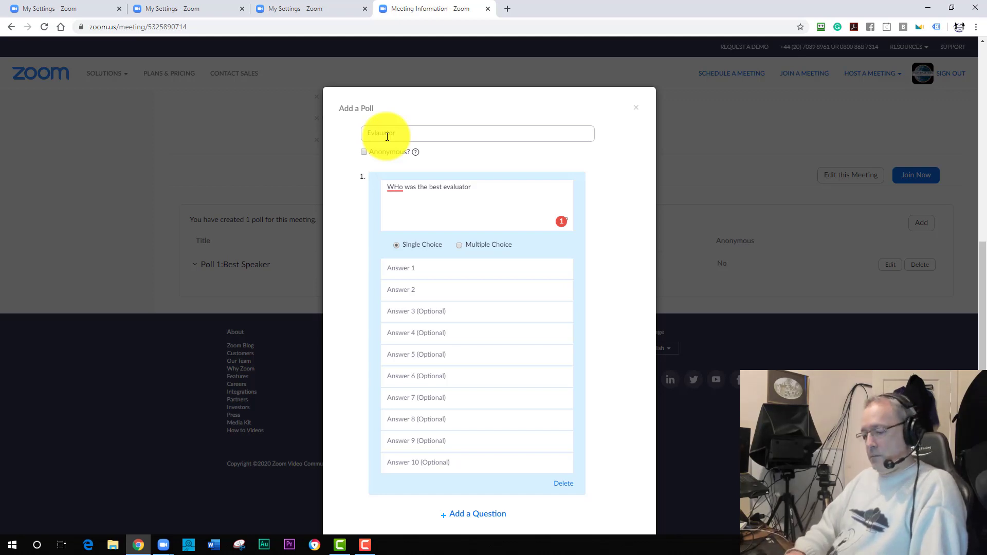
# - Fill the first three answers with the three evaluators' first names and save the poll
pyautogui.click(445, 271)
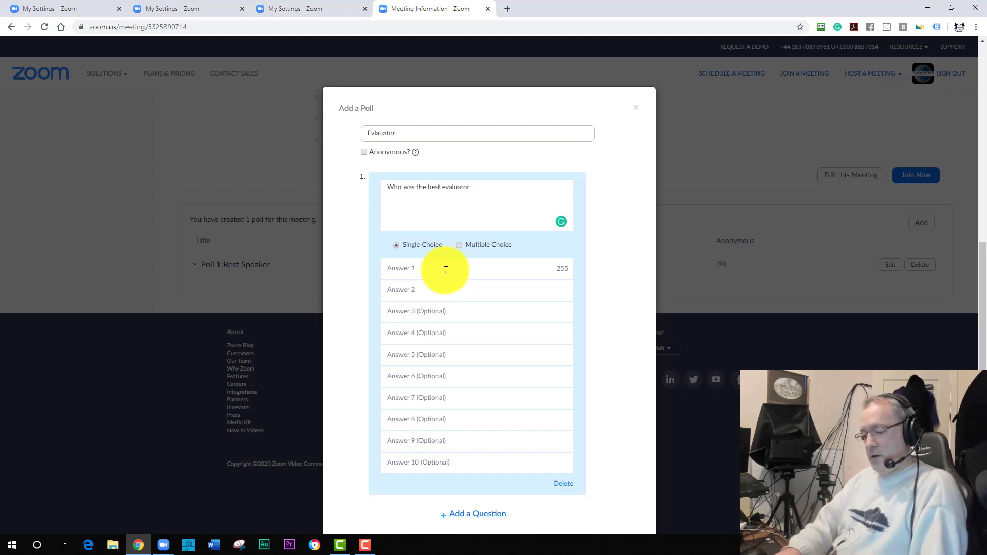
pyautogui.write('Dave')
pyautogui.press('Tab')
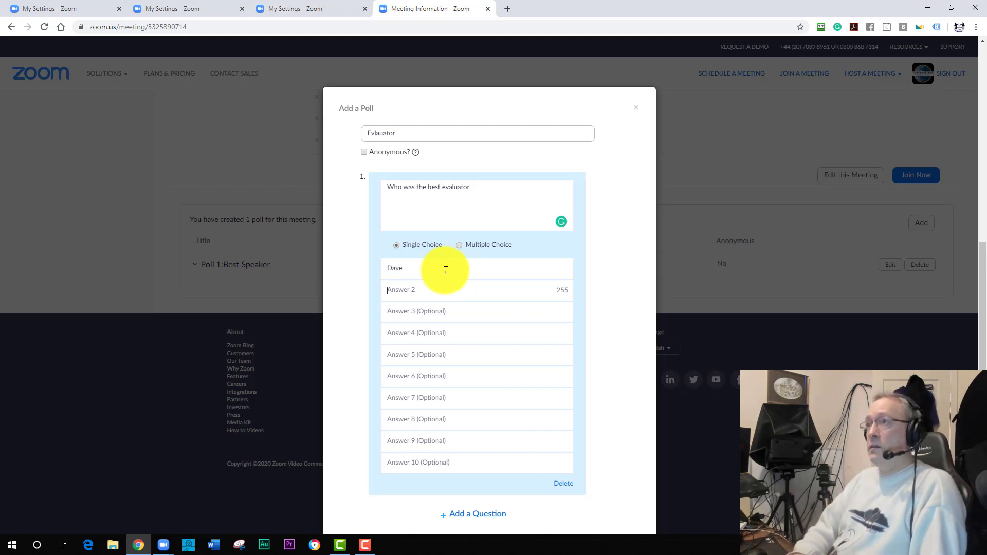
pyautogui.write('Rich')
pyautogui.press('Tab')
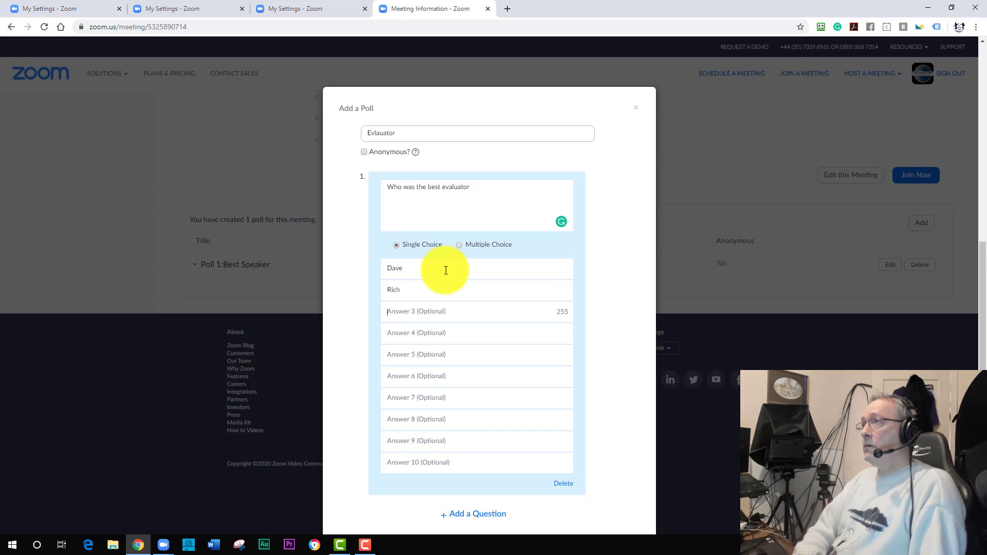
pyautogui.write('Gill')
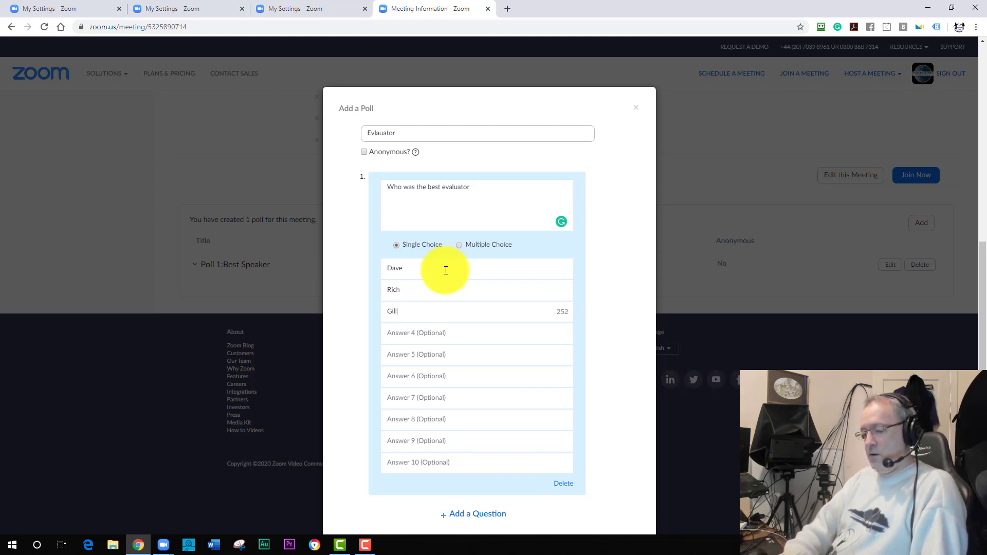
pyautogui.write('ian')
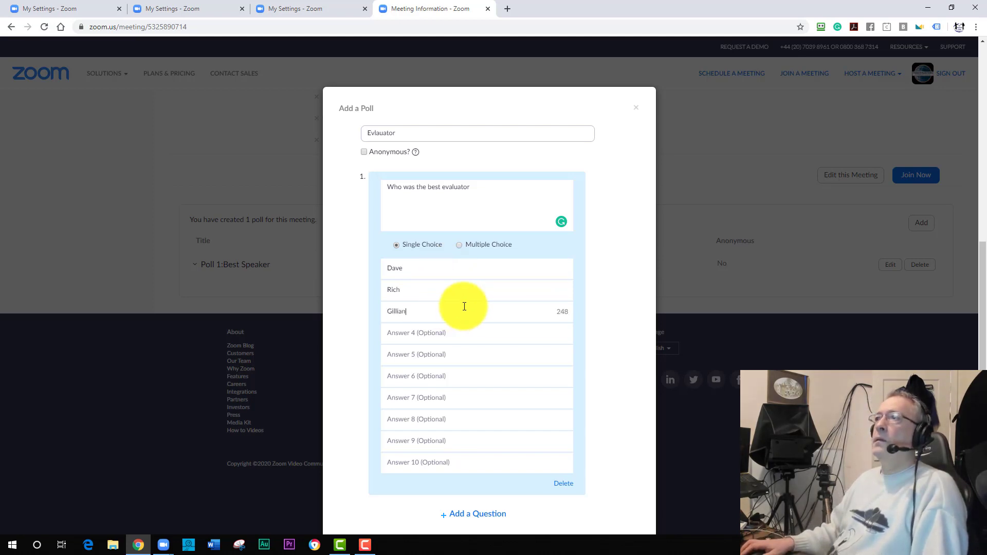
pyautogui.scroll(-1, 464, 306)
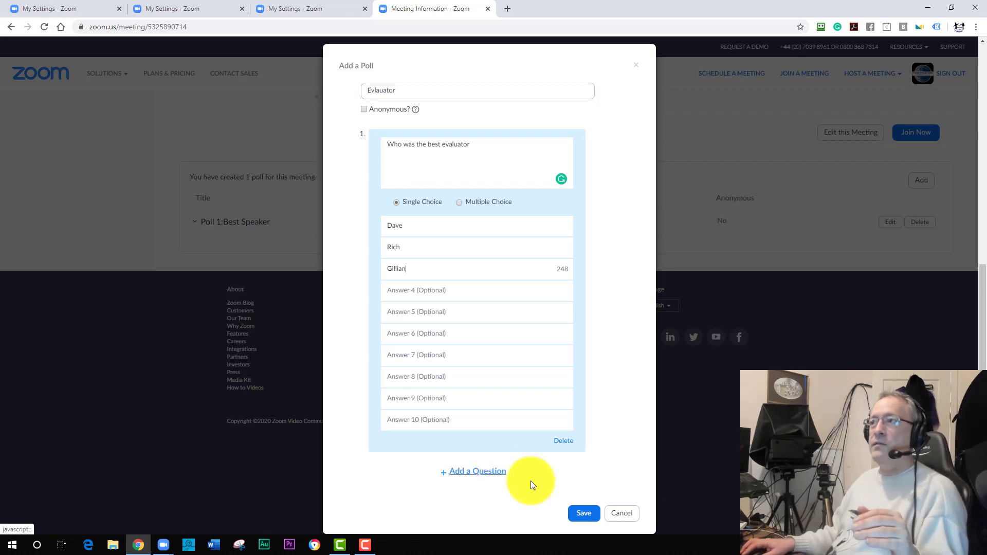
pyautogui.click(582, 514)
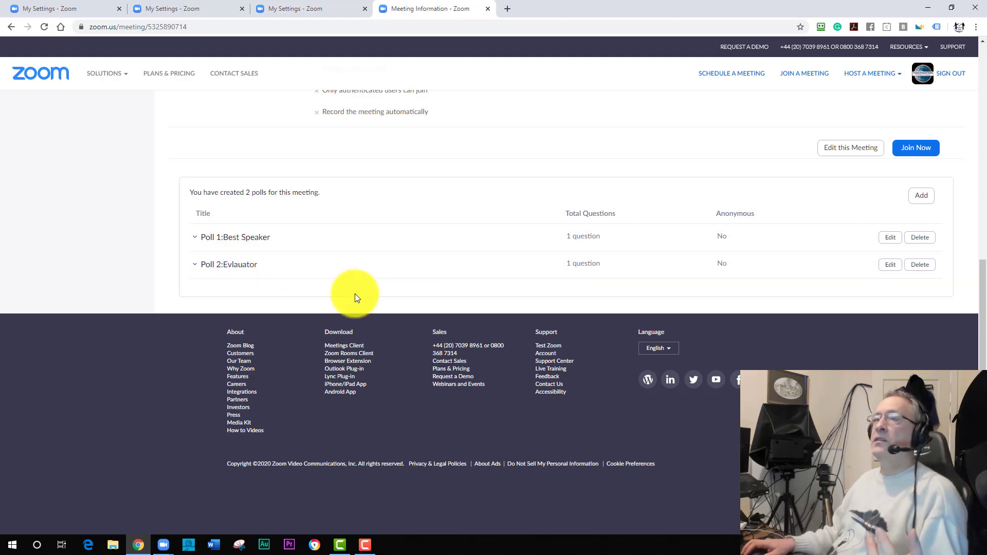
# - Join the Personal Meeting Room as host, dismiss the Polls window and start the host's video
pyautogui.scroll(1, 354, 294)
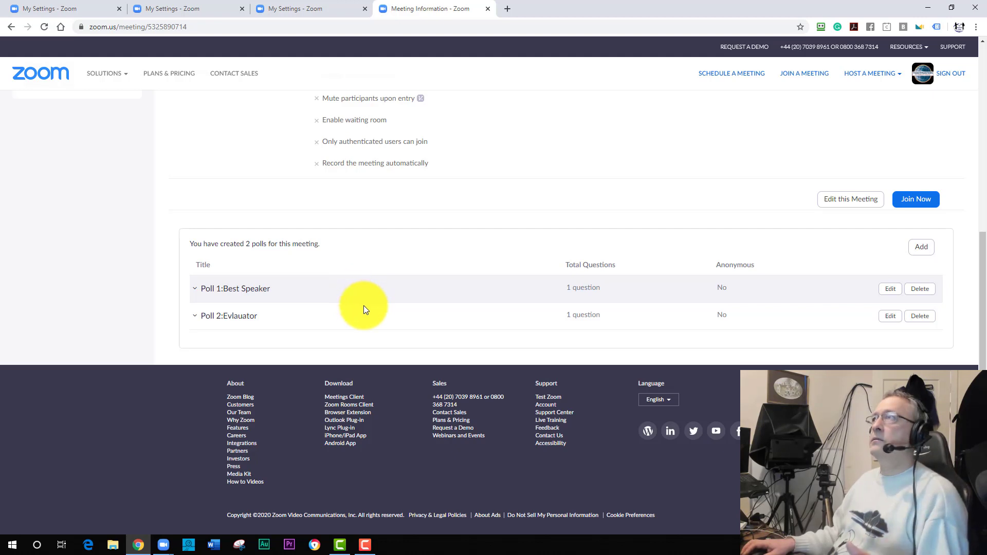
pyautogui.scroll(2, 363, 310)
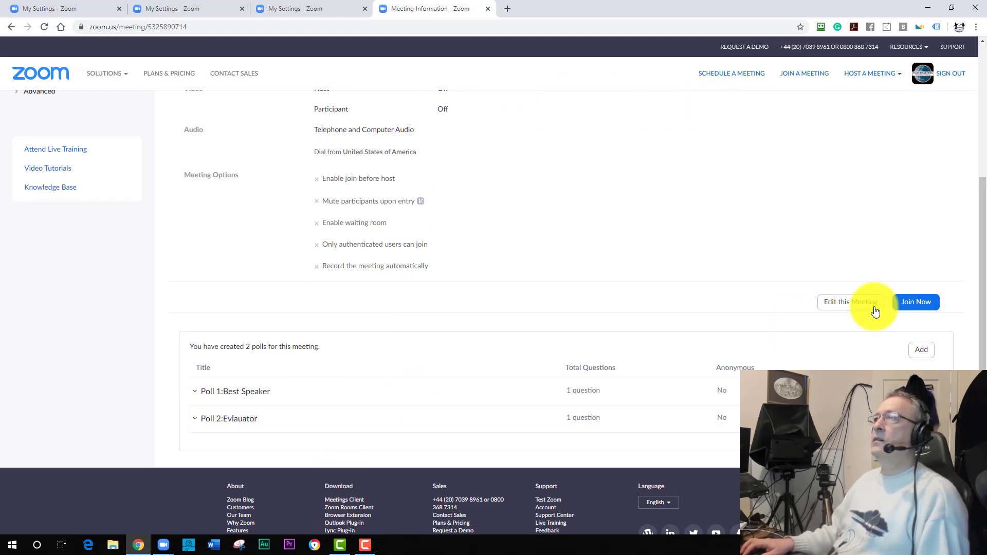
pyautogui.click(916, 303)
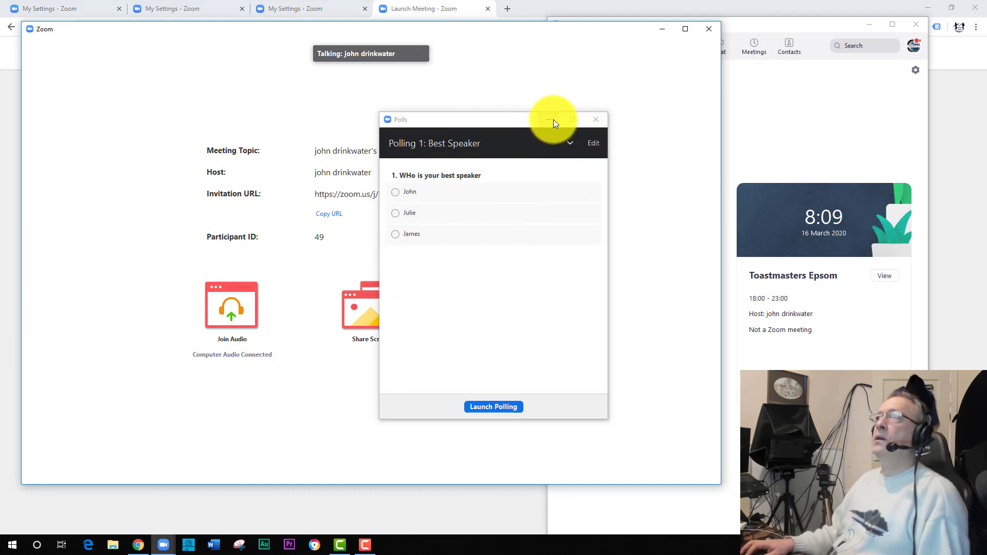
pyautogui.click(596, 121)
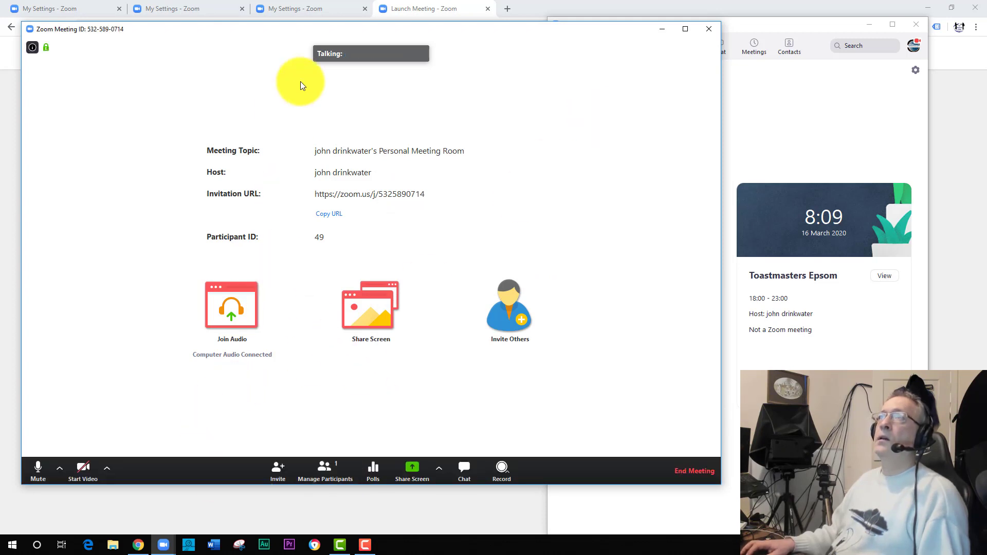
pyautogui.click(82, 468)
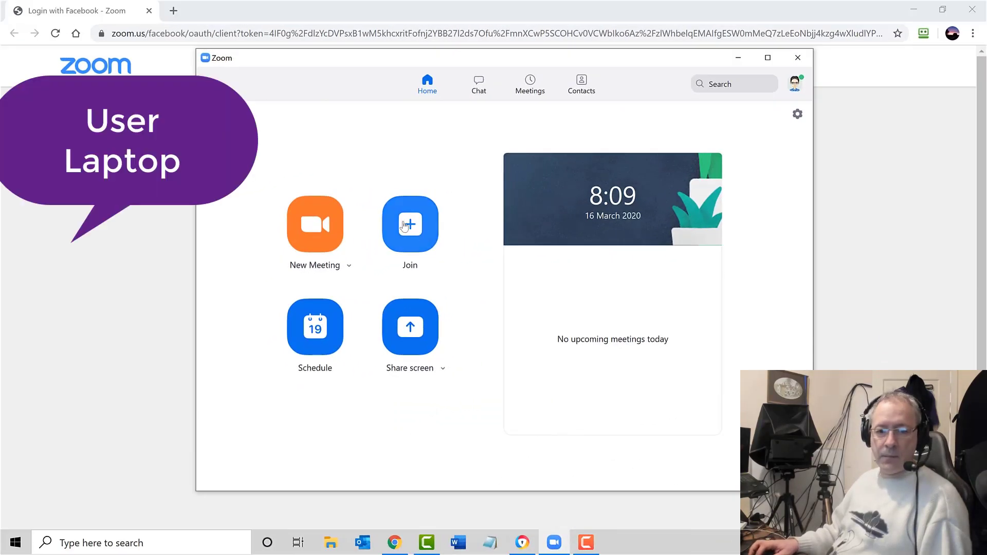
# - On the user laptop, join the host's Personal Meeting Room from the recent meetings under the name "Dell Laptop"
pyautogui.click(405, 226)
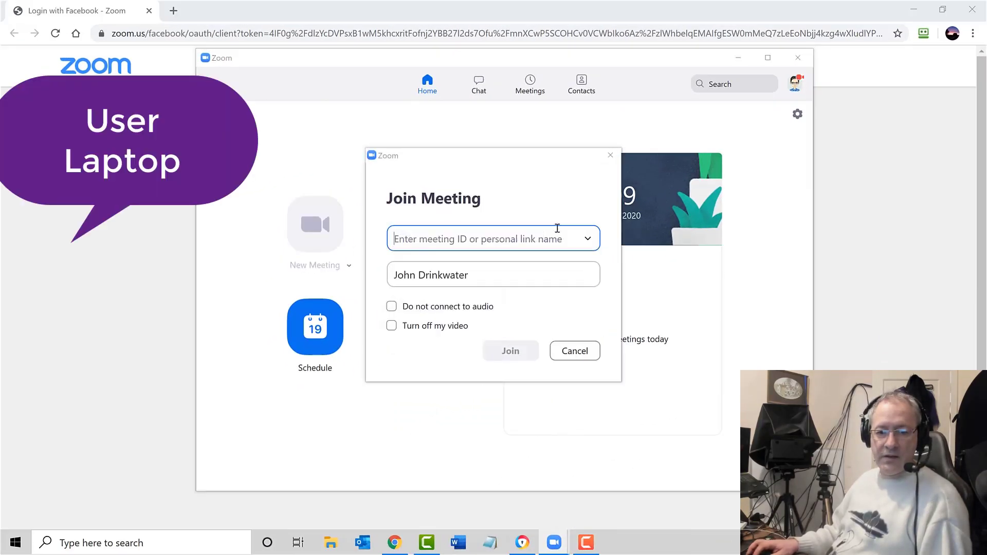
pyautogui.click(587, 240)
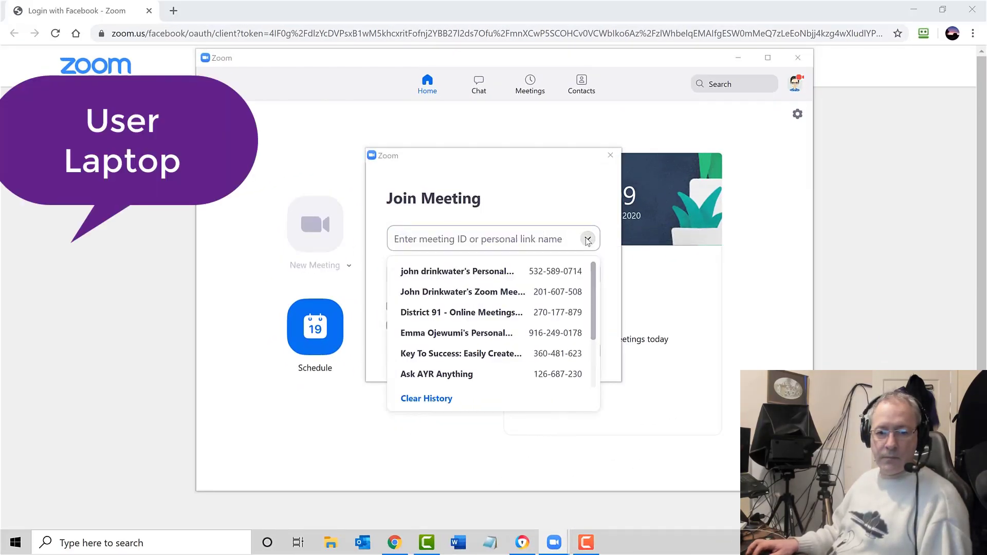
pyautogui.click(536, 273)
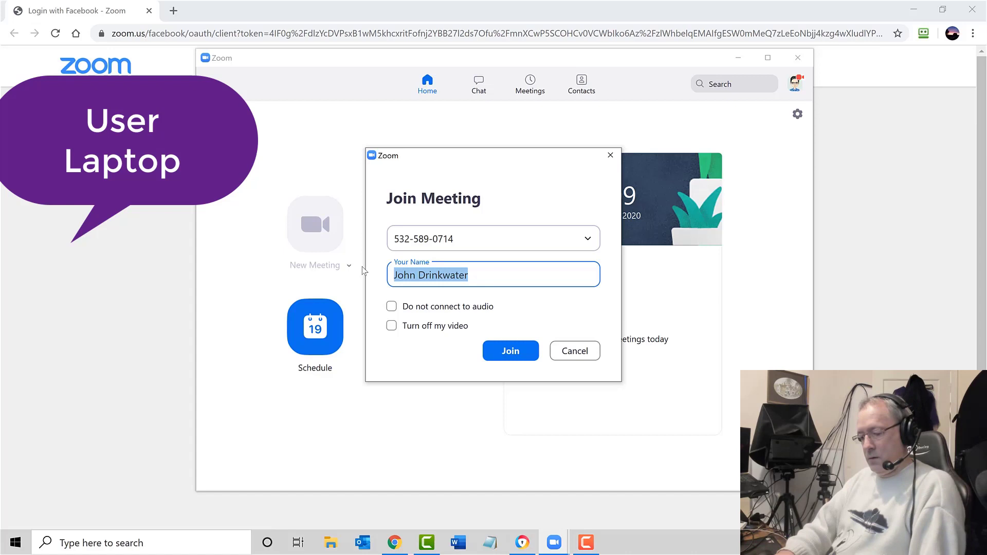
pyautogui.write('top')
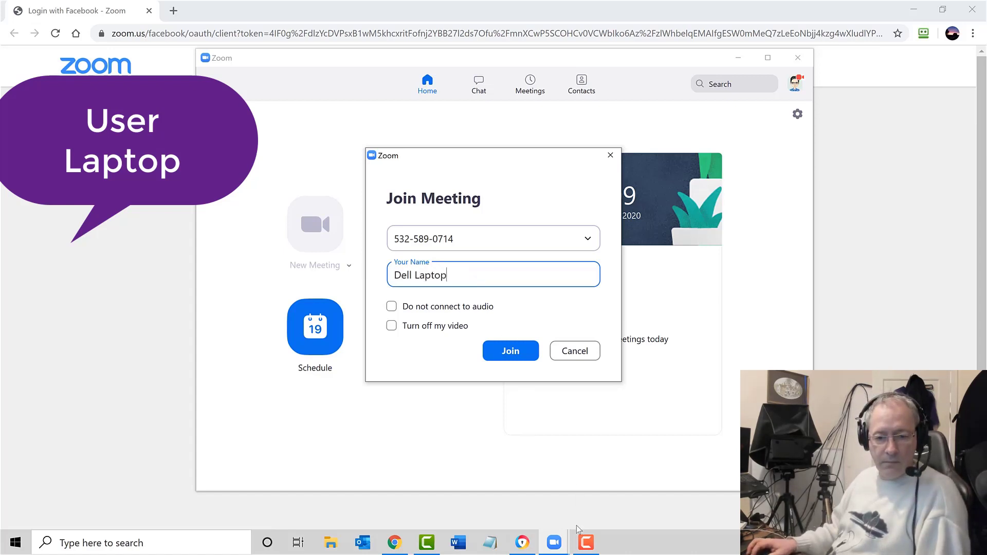
pyautogui.click(507, 351)
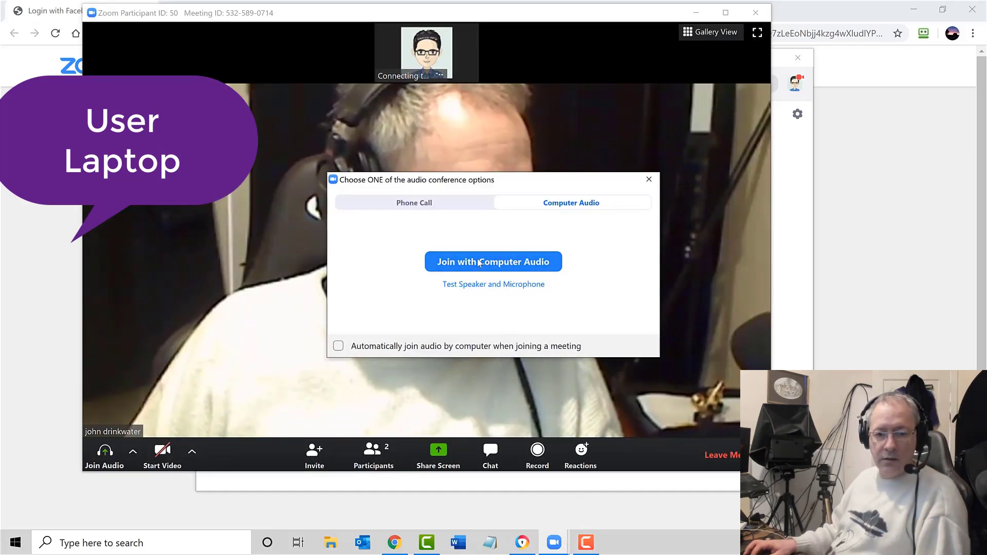
# - Connect the laptop participant with computer audio, muted and with video started
pyautogui.click(478, 263)
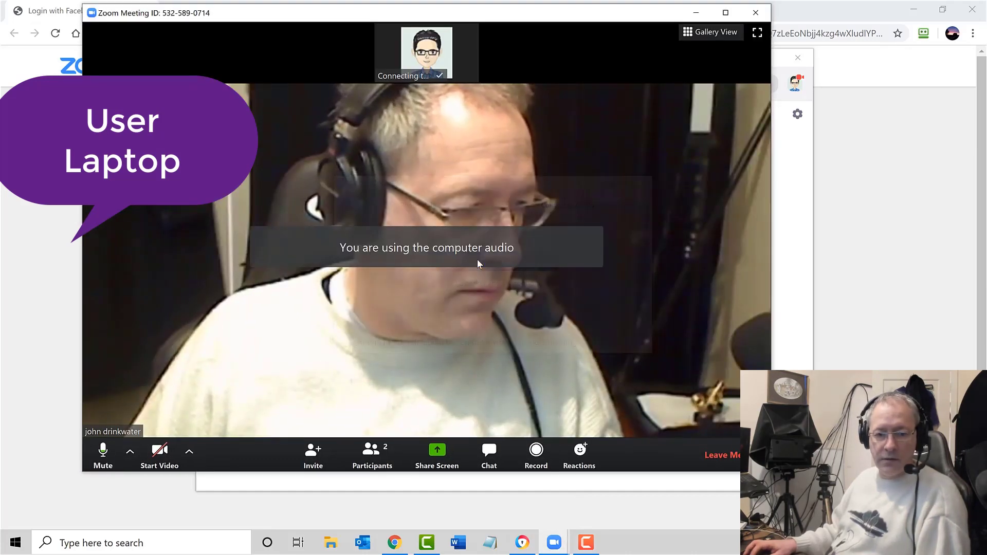
pyautogui.click(103, 452)
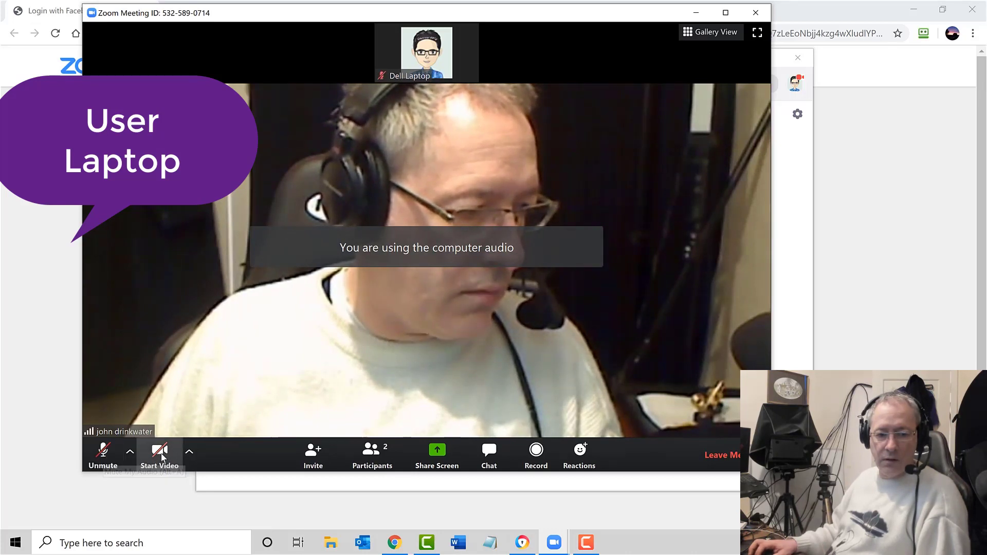
pyautogui.click(160, 454)
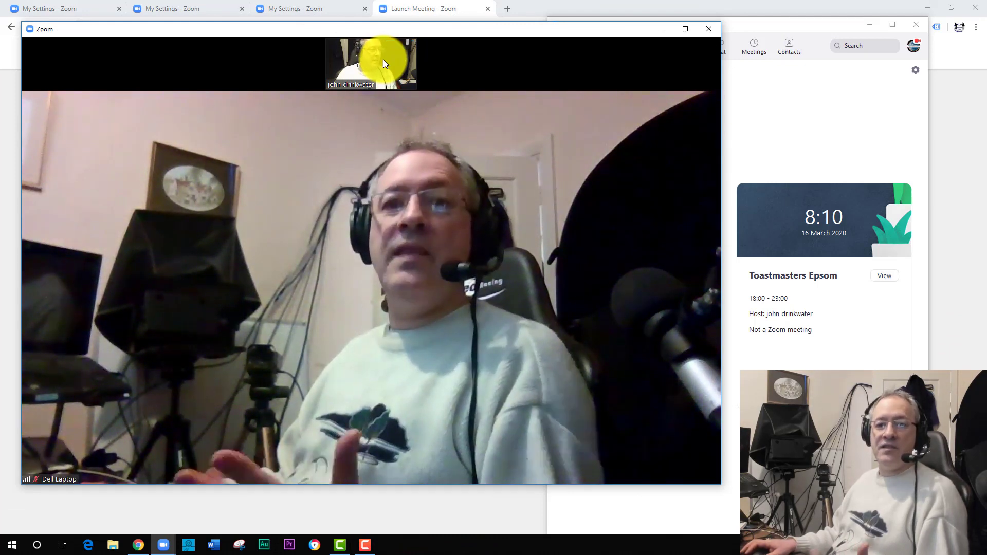
# - Back in the host's meeting, bring up the polls and launch the Best Speaker poll
pyautogui.moveTo(662, 169)
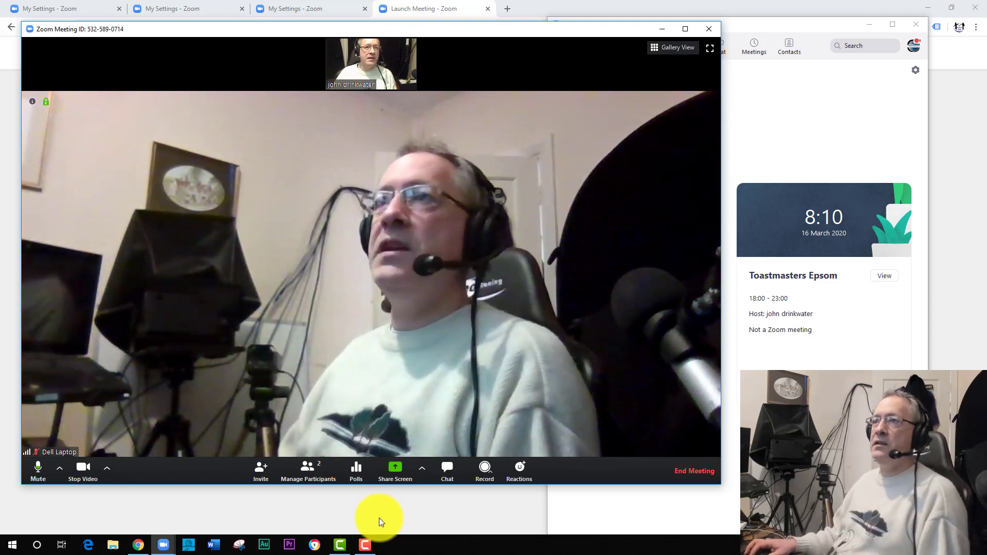
pyautogui.click(354, 470)
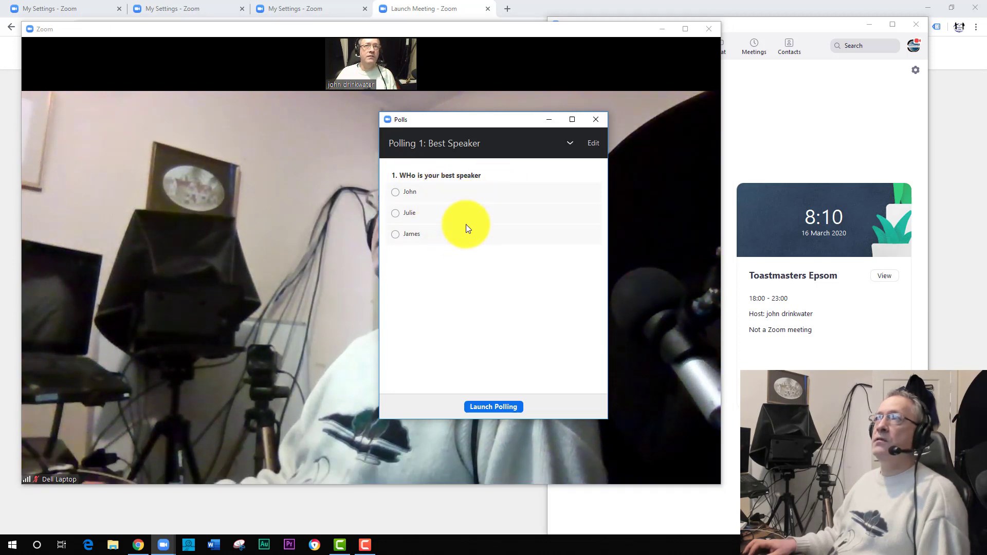
pyautogui.click(570, 149)
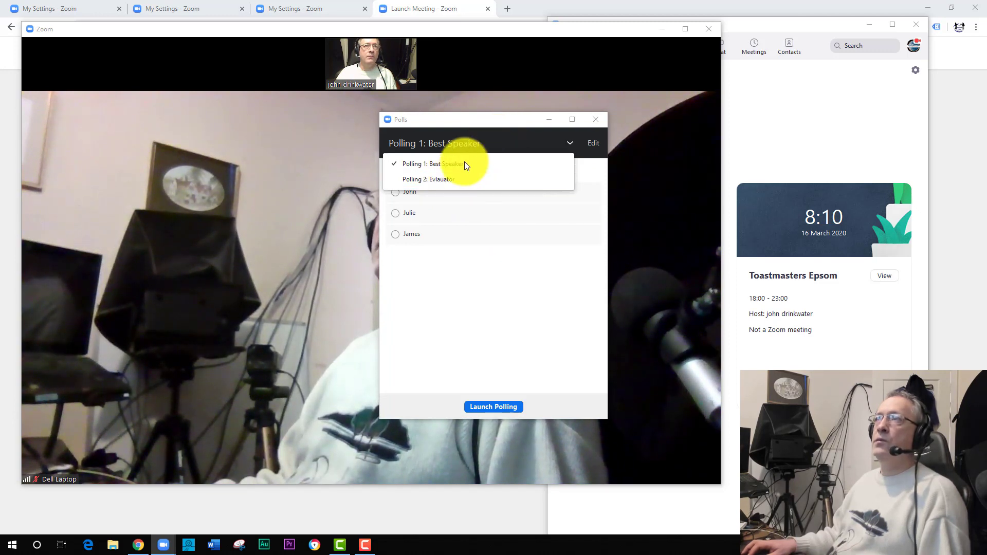
pyautogui.click(493, 142)
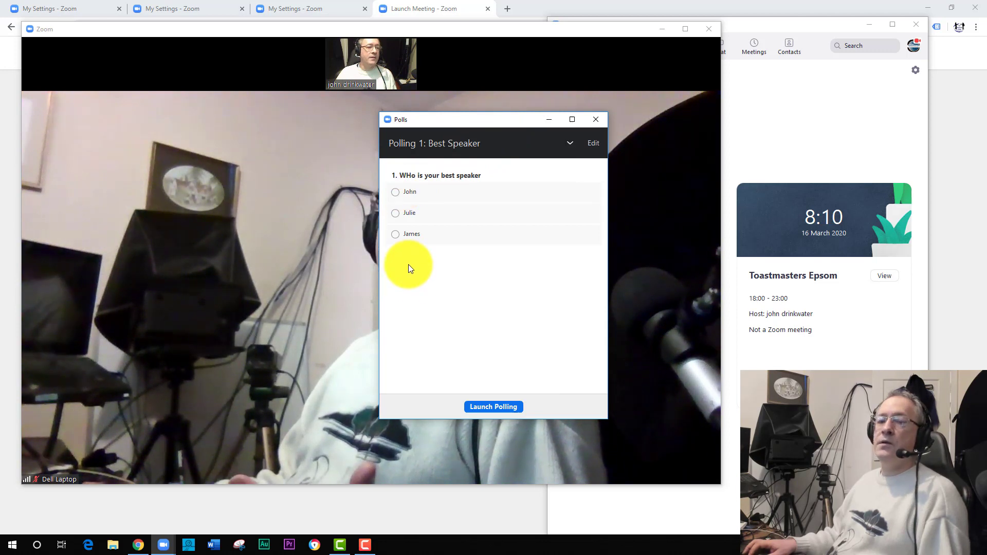
pyautogui.click(498, 408)
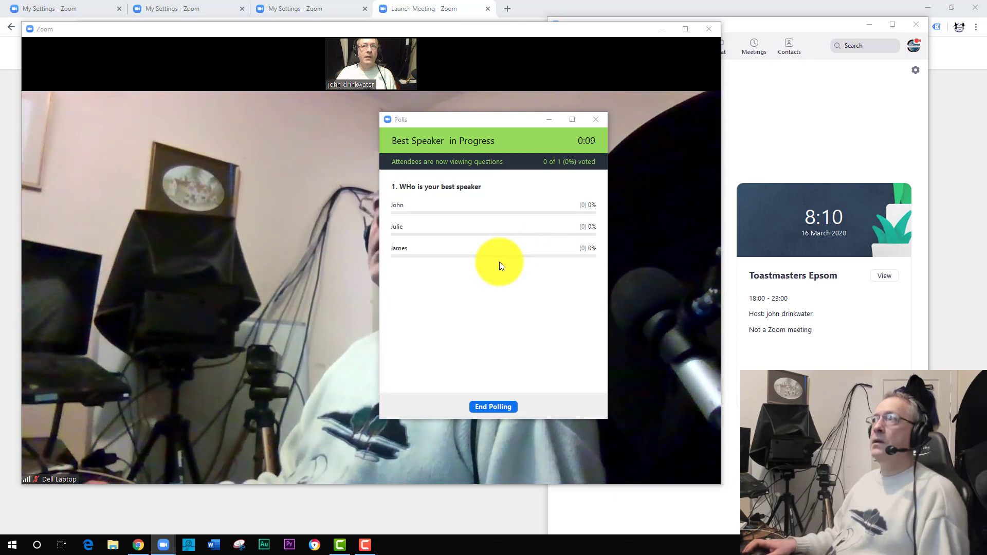
# - As the laptop participant, vote for the second speaker in the Best Speaker poll and submit the vote
pyautogui.moveTo(196, 317)
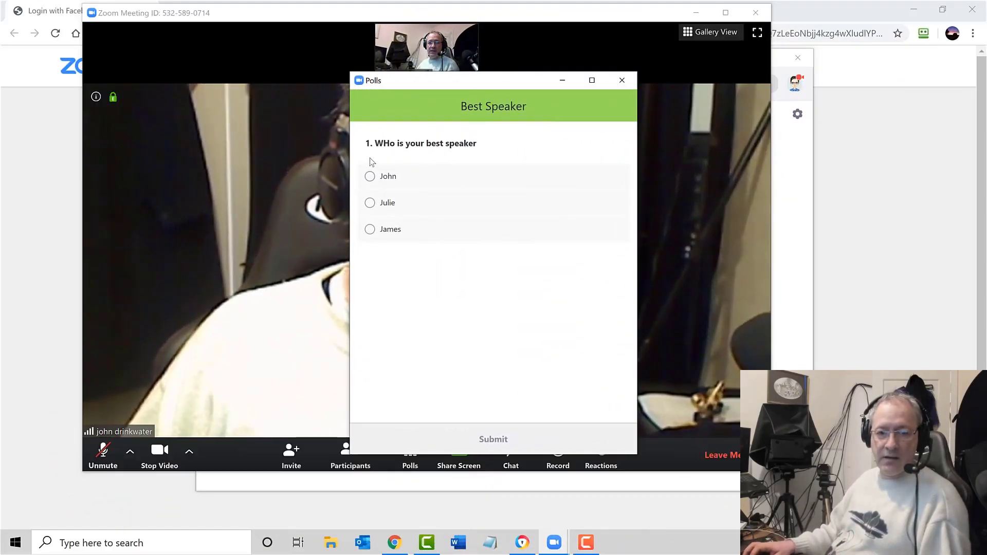
pyautogui.click(371, 203)
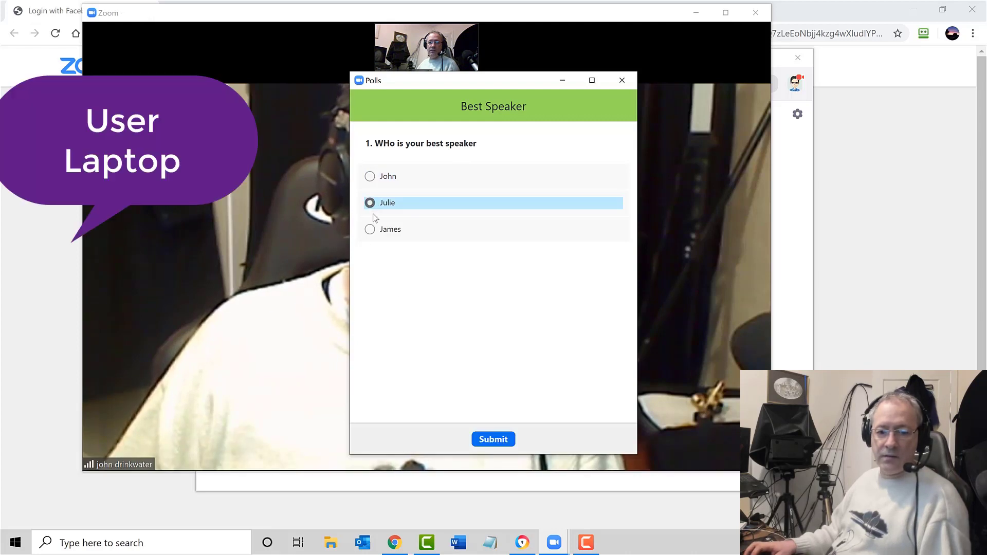
pyautogui.click(491, 440)
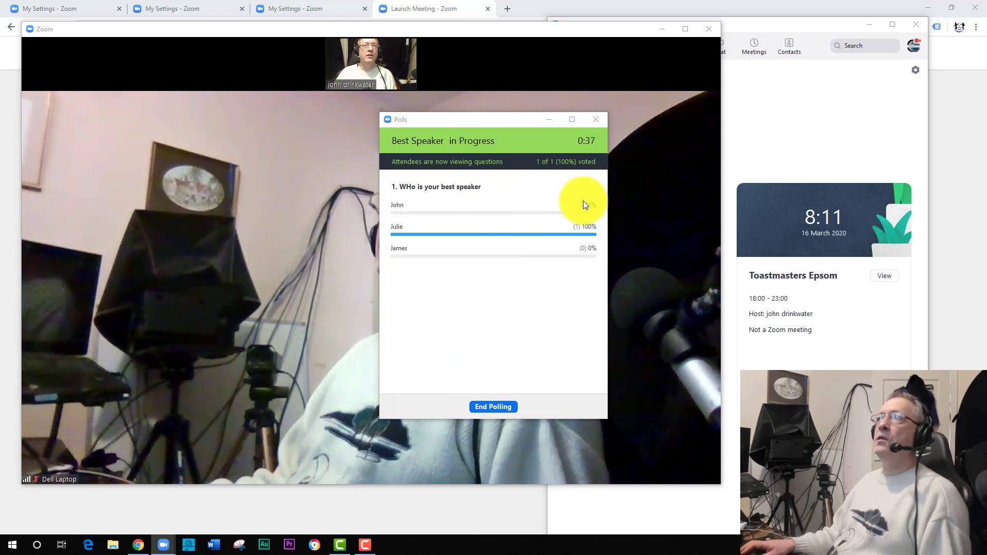
# - End the Best Speaker polling on the host side and close the Polls window
pyautogui.click(490, 409)
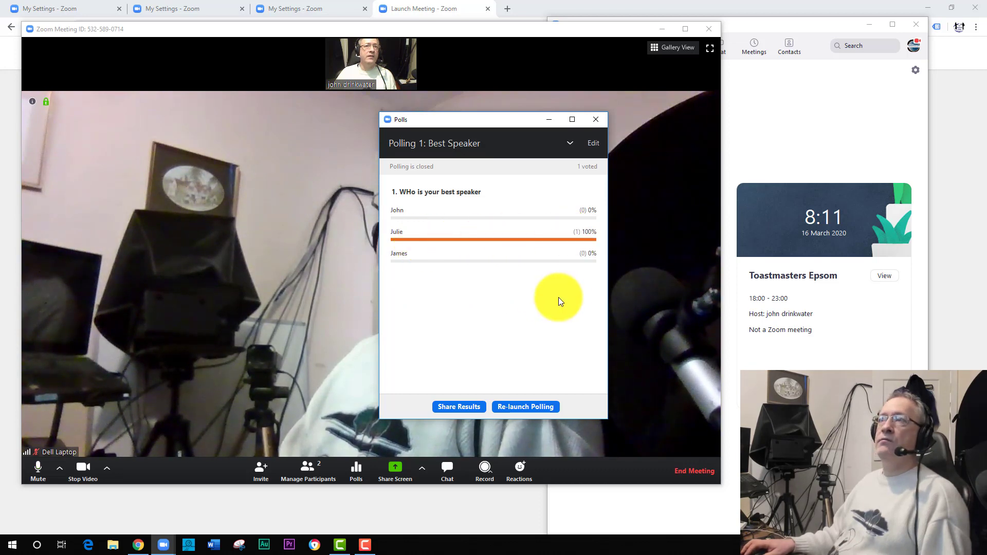
pyautogui.click(596, 120)
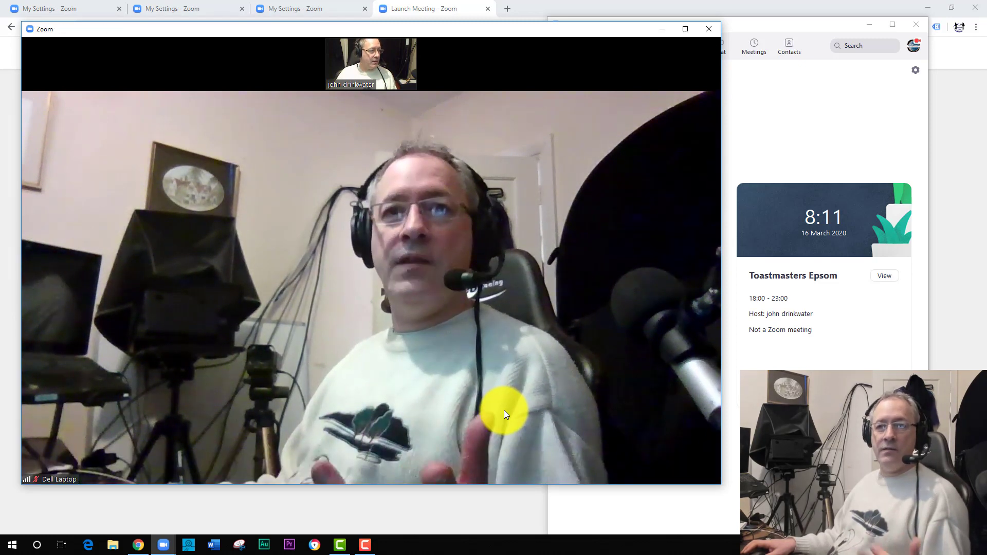
# - Bring up the meeting's polls, switch to the Evlauator poll and launch it
pyautogui.moveTo(367, 353)
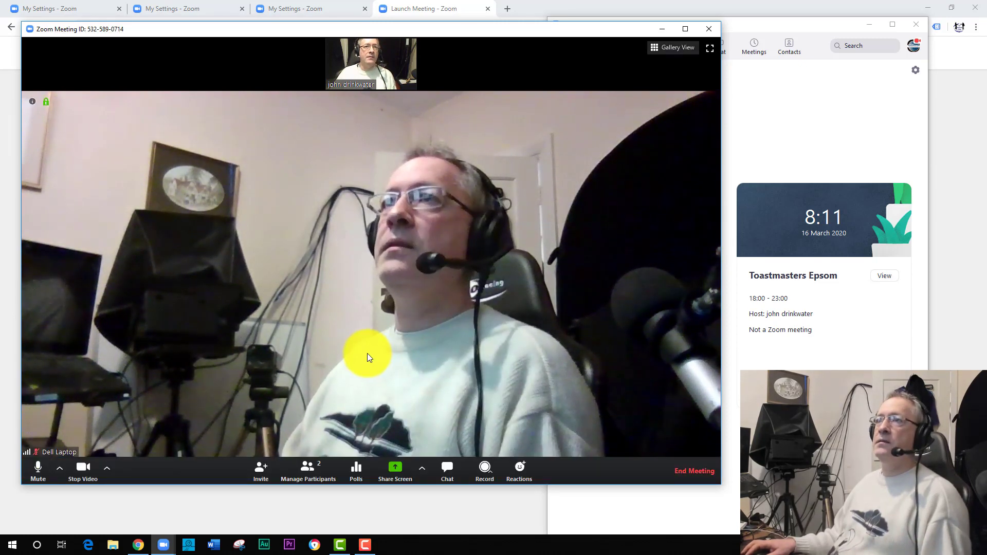
pyautogui.click(355, 468)
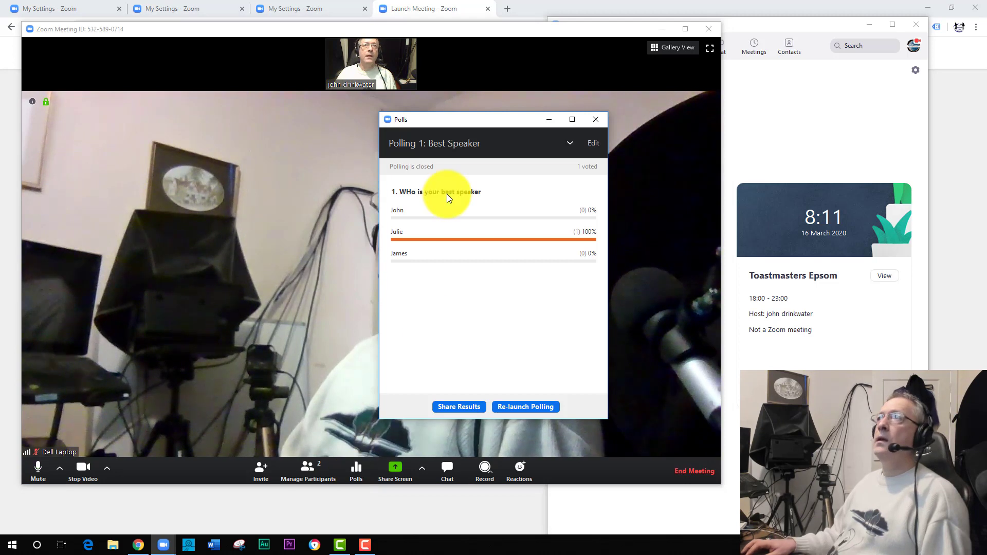
pyautogui.click(569, 142)
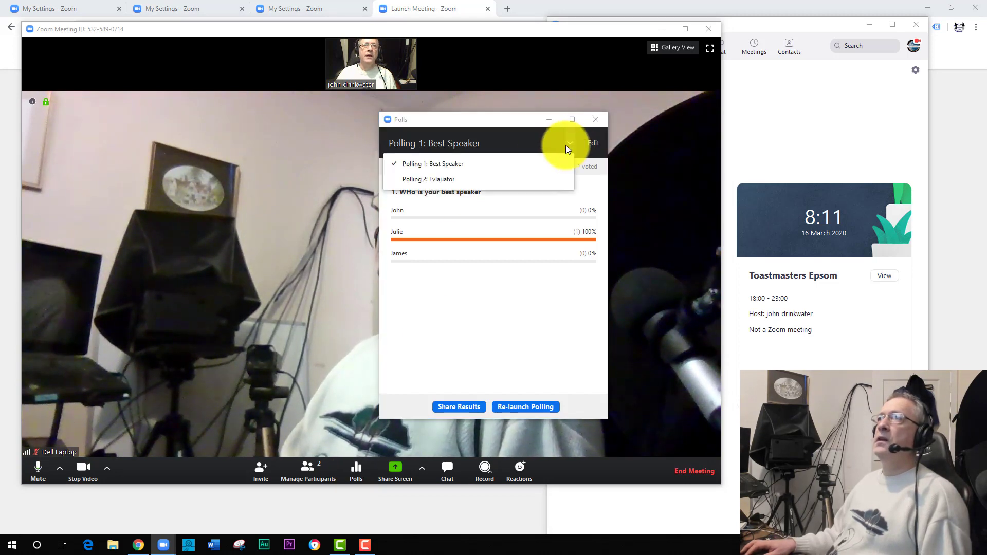
pyautogui.click(427, 181)
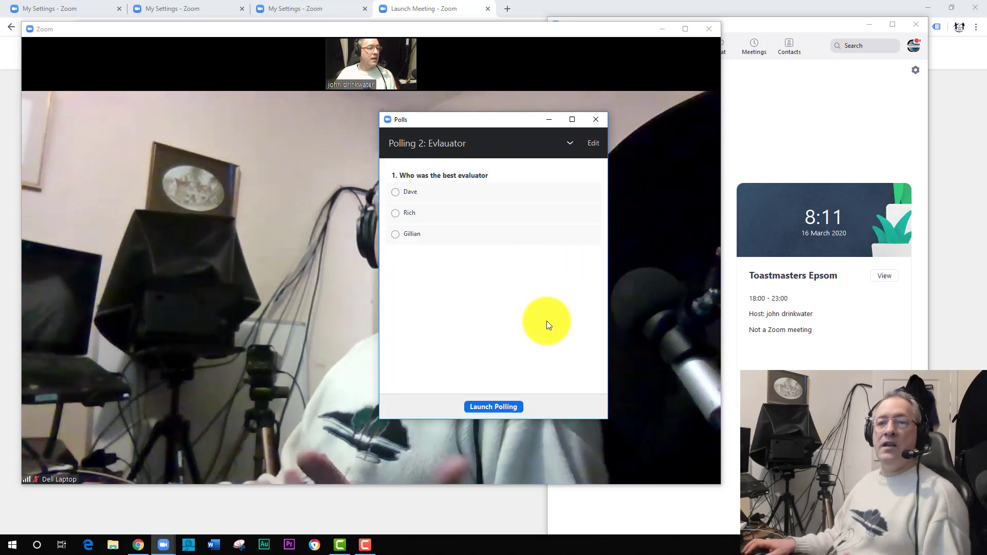
pyautogui.click(489, 407)
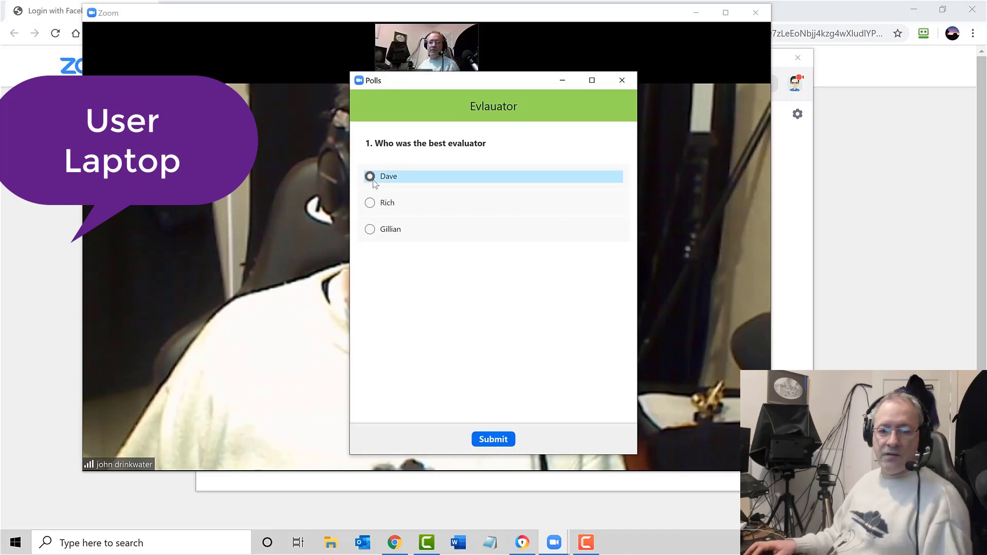
# - Submit the laptop participant's vote for the first-listed evaluator, and end the Evlauator polling on the host side, closing the Polls window
pyautogui.click(495, 437)
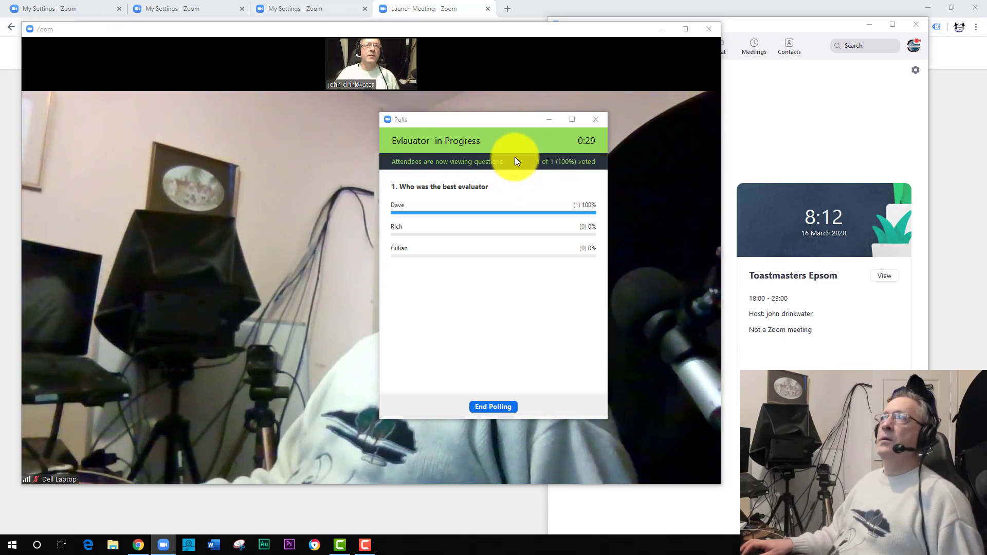
pyautogui.click(497, 408)
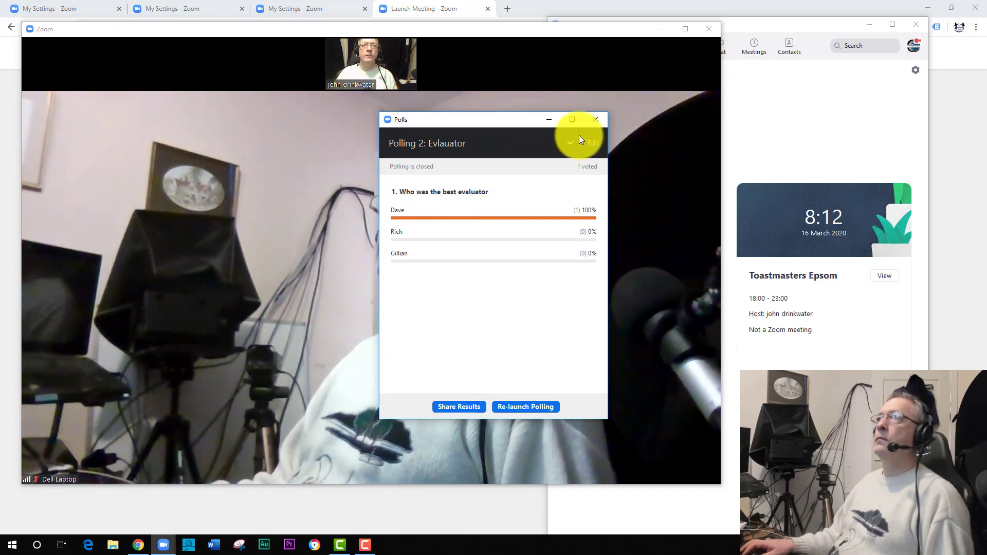
pyautogui.click(595, 121)
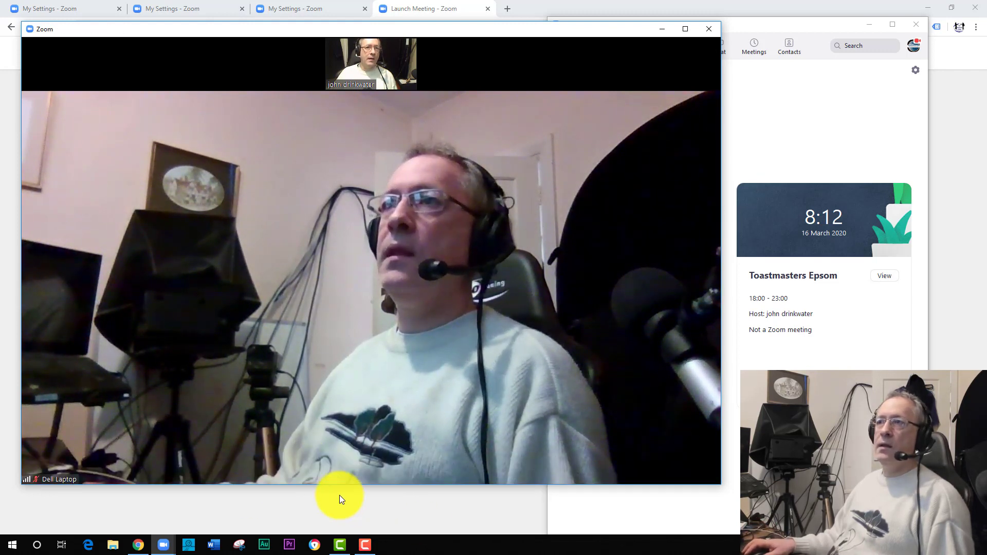
# - Open the web poll editor from the meeting's polls and start a poll titled Table Topics with the question "Who was the best table topics"
pyautogui.click(350, 470)
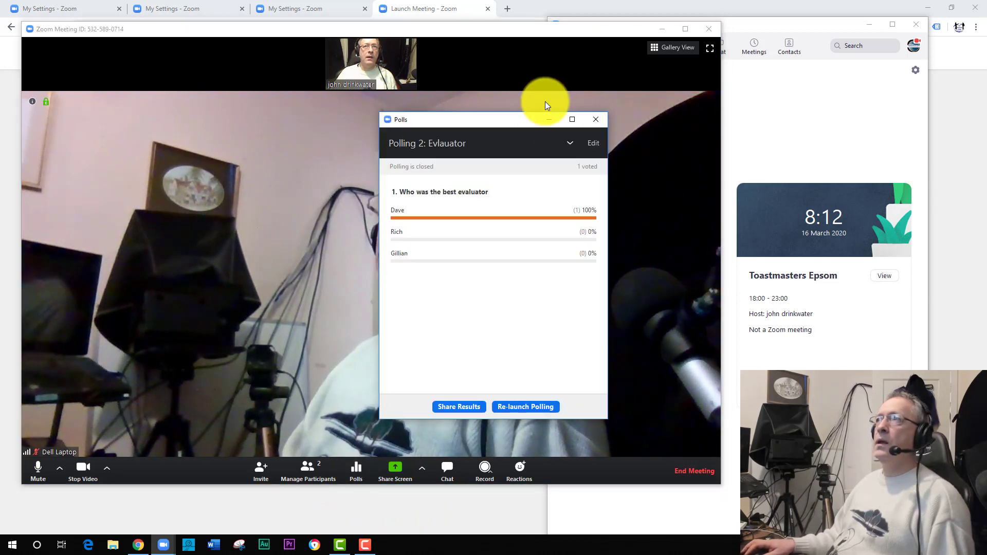
pyautogui.click(569, 142)
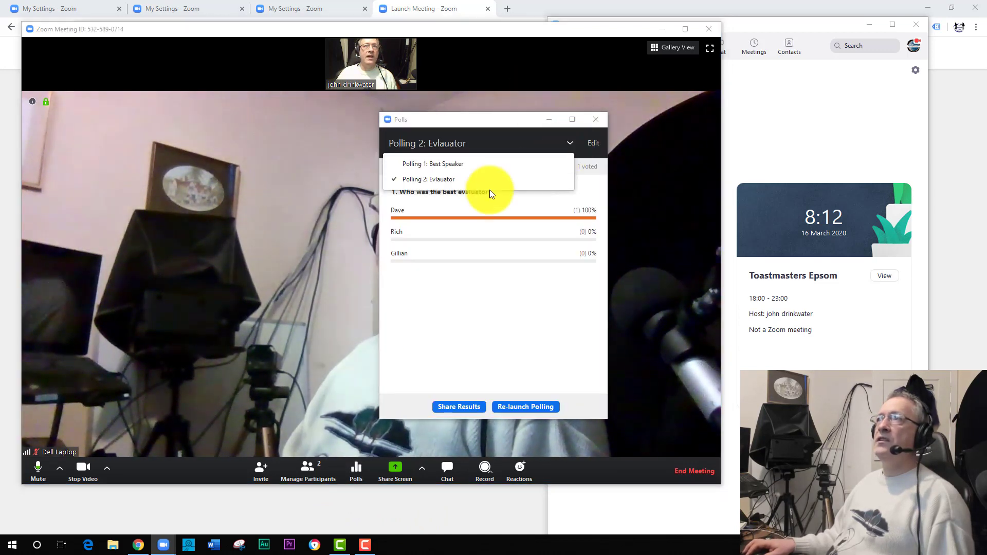
pyautogui.click(595, 143)
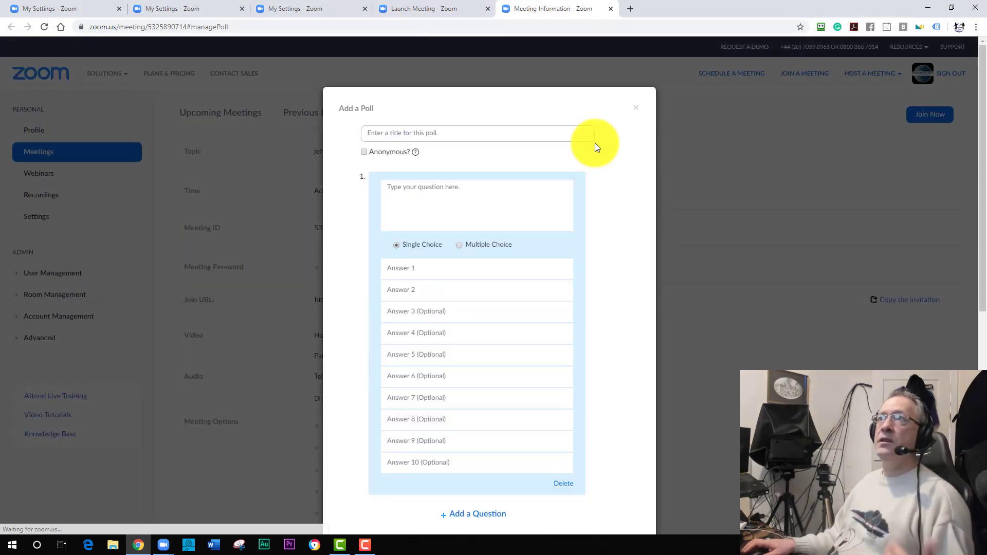
pyautogui.click(434, 133)
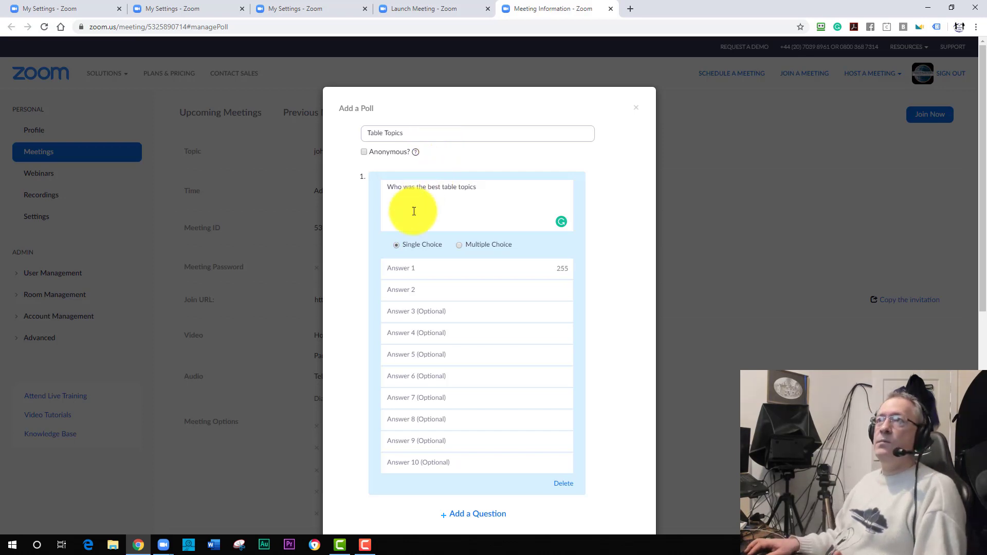
# - Enter Speaker 1, Speaker 2 and Speaker 3 as the Table Topics poll's answers and save the poll
pyautogui.click(442, 258)
pyautogui.write('S')
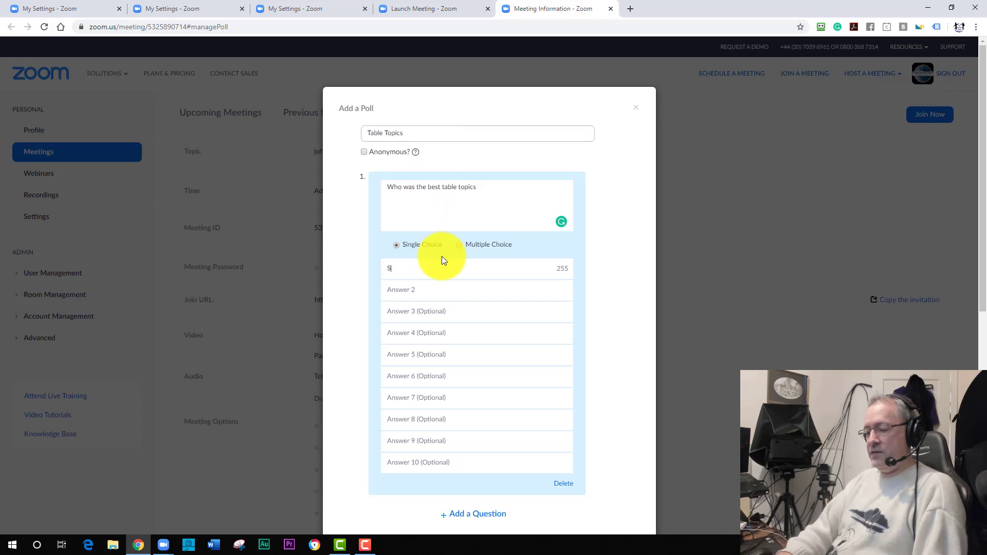
pyautogui.write('peaker 1')
pyautogui.press('Tab')
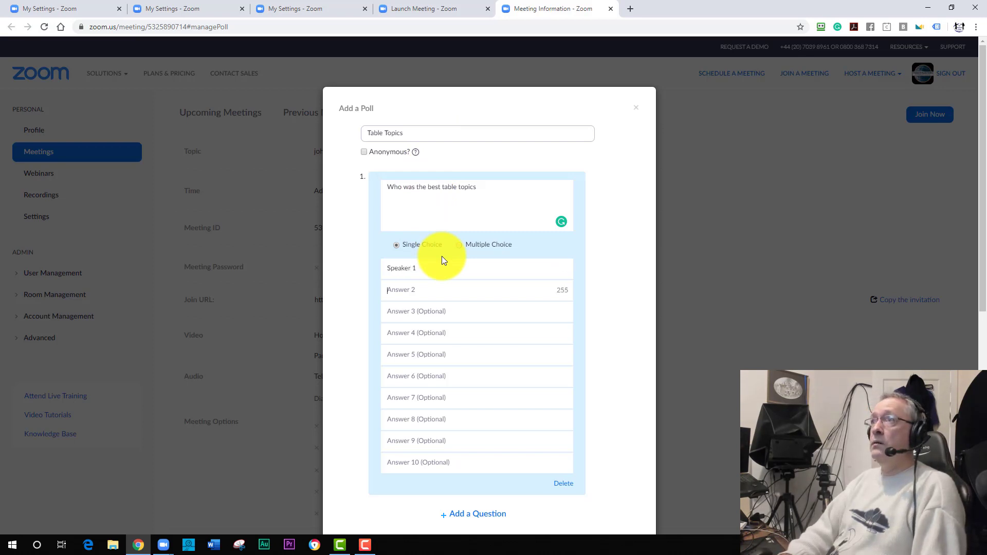
pyautogui.write('Speaker 2')
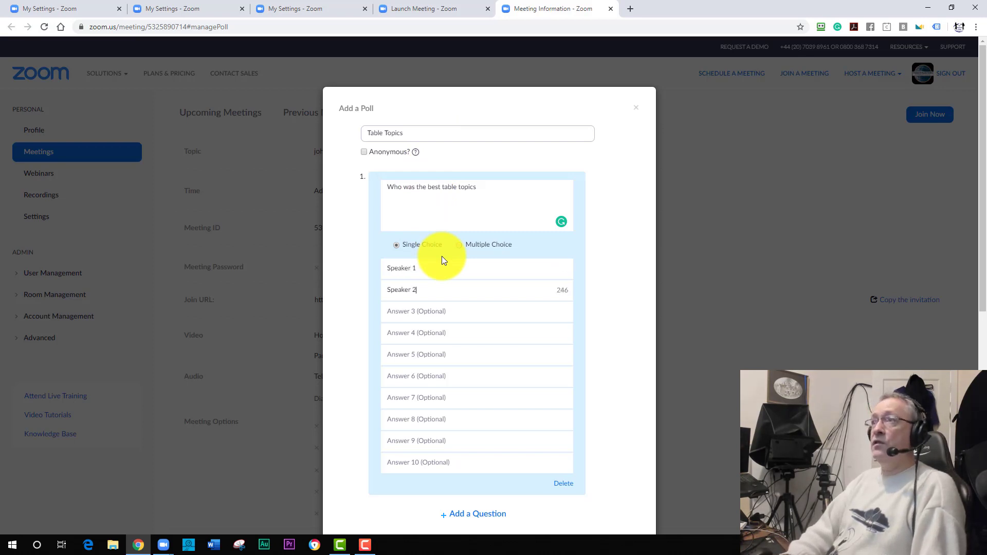
pyautogui.press('Tab')
pyautogui.write('Speaker 3')
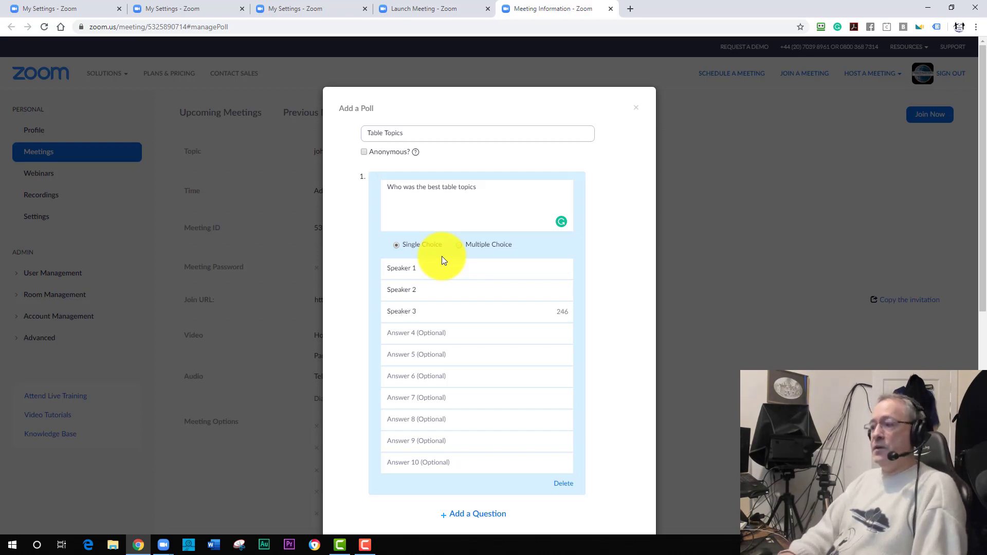
pyautogui.press('Return')
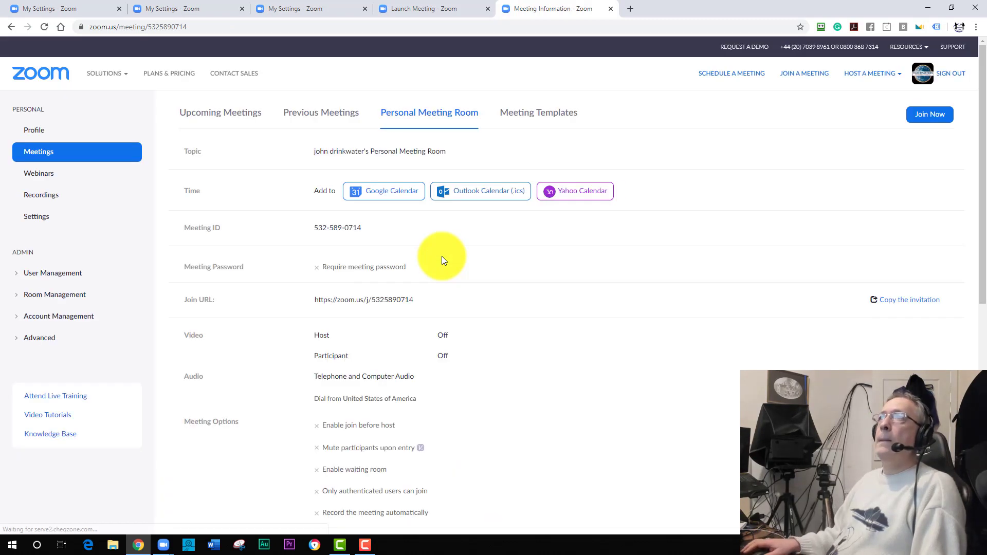
# - Edit the Table Topics poll to add Speaker 4 as the fourth answer and save it
pyautogui.scroll(-6, 440, 265)
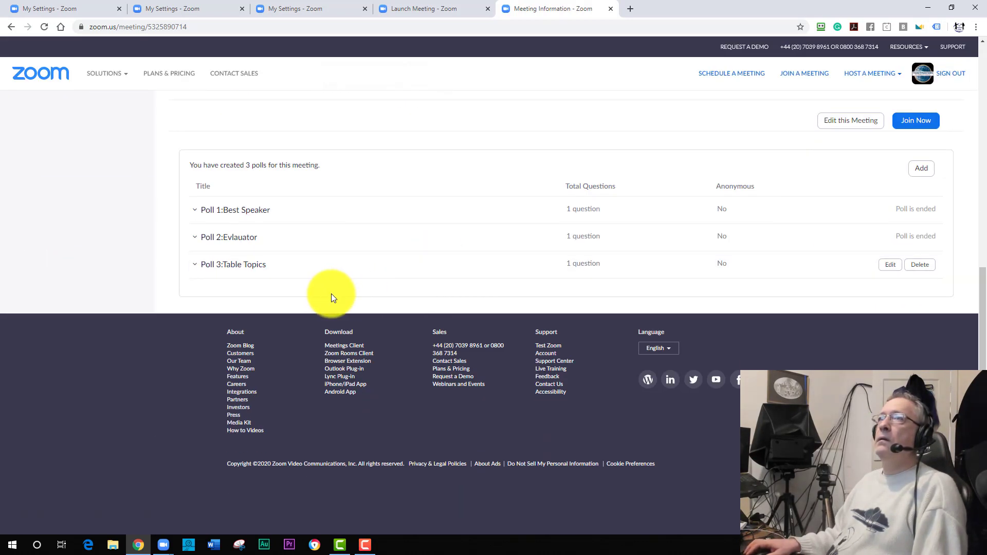
pyautogui.click(889, 268)
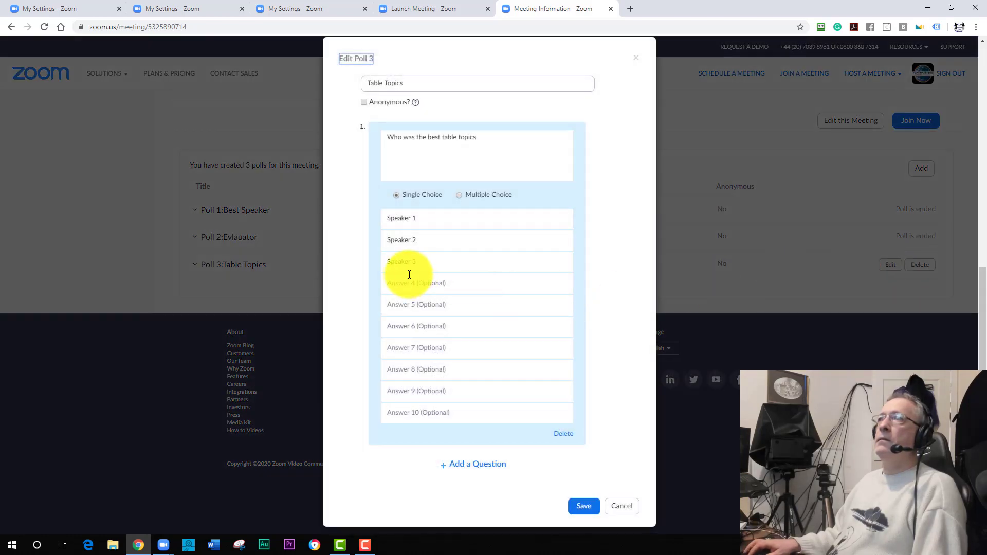
pyautogui.write('Spea')
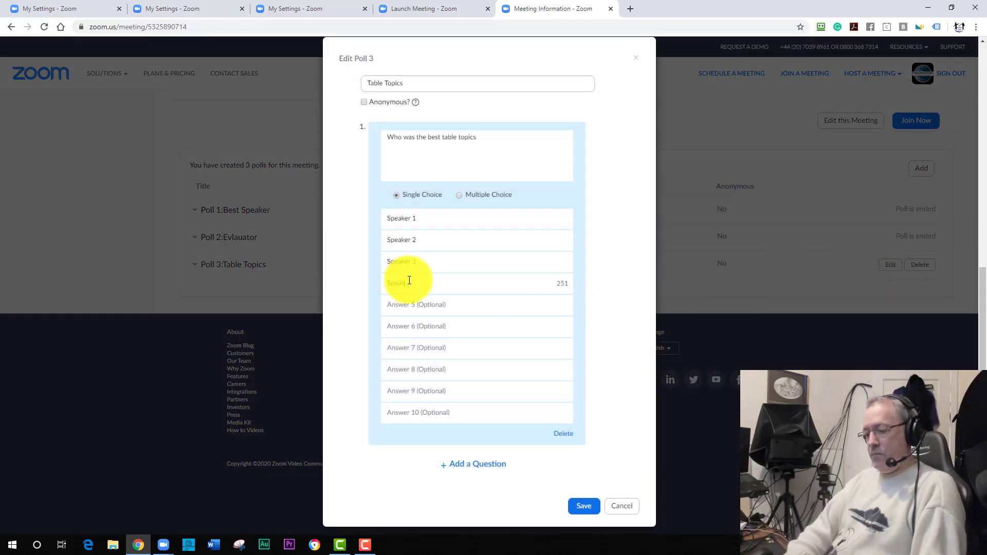
pyautogui.write('ker 4')
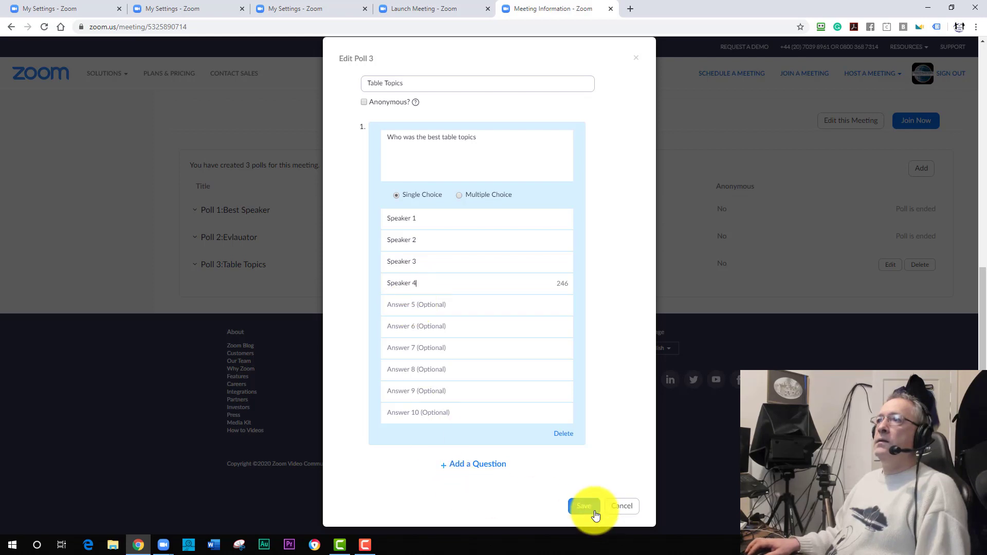
pyautogui.click(586, 508)
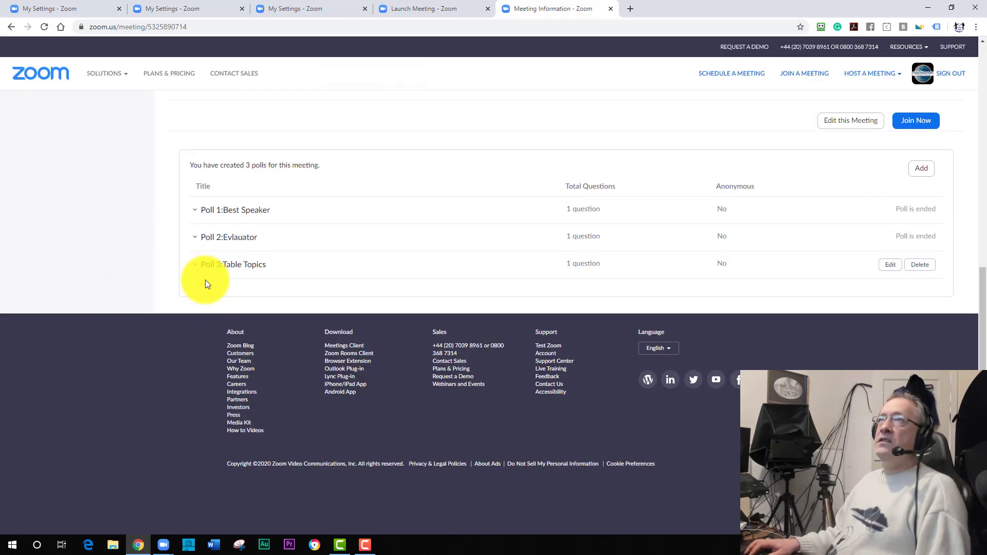
# - Return to the live meeting, switch to the Table Topics poll and launch it
pyautogui.click(927, 6)
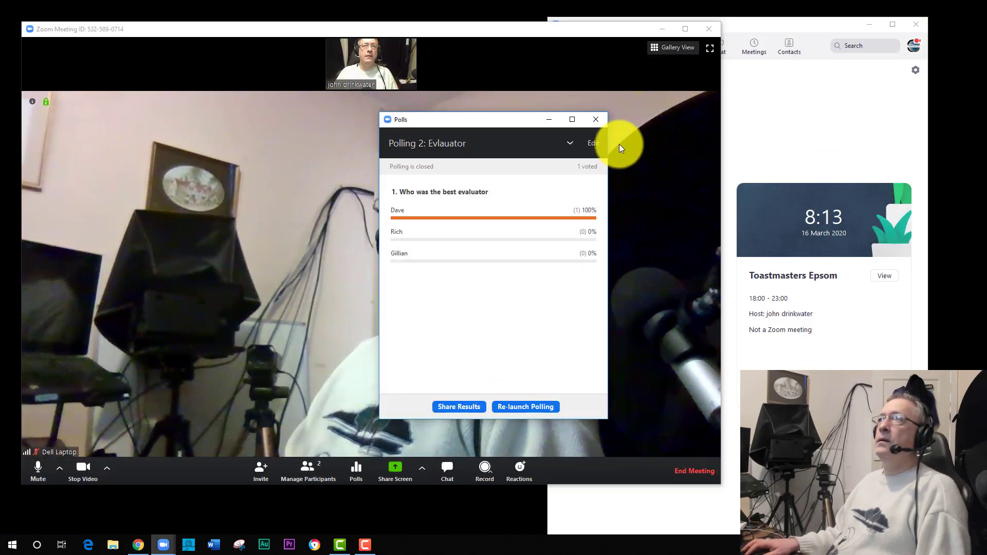
pyautogui.click(571, 144)
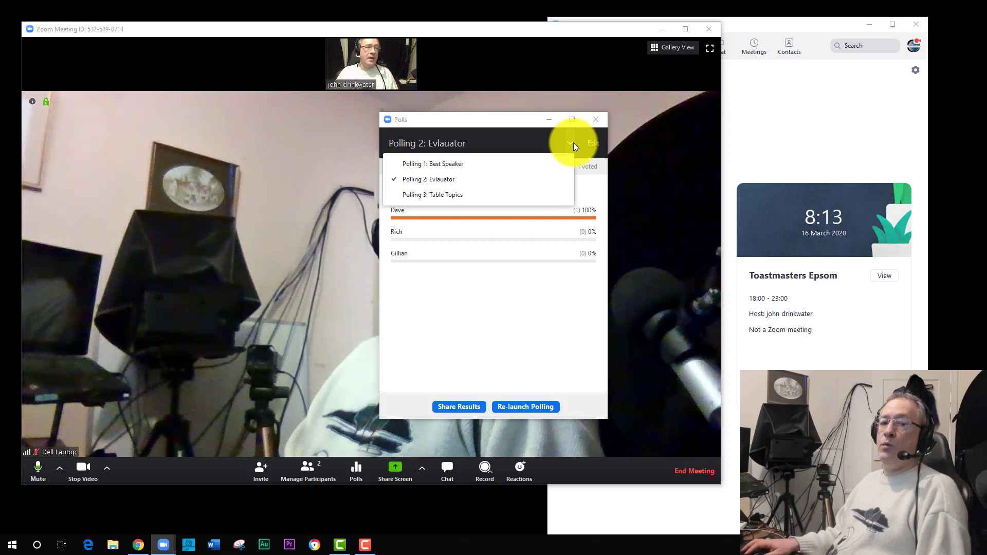
pyautogui.click(467, 195)
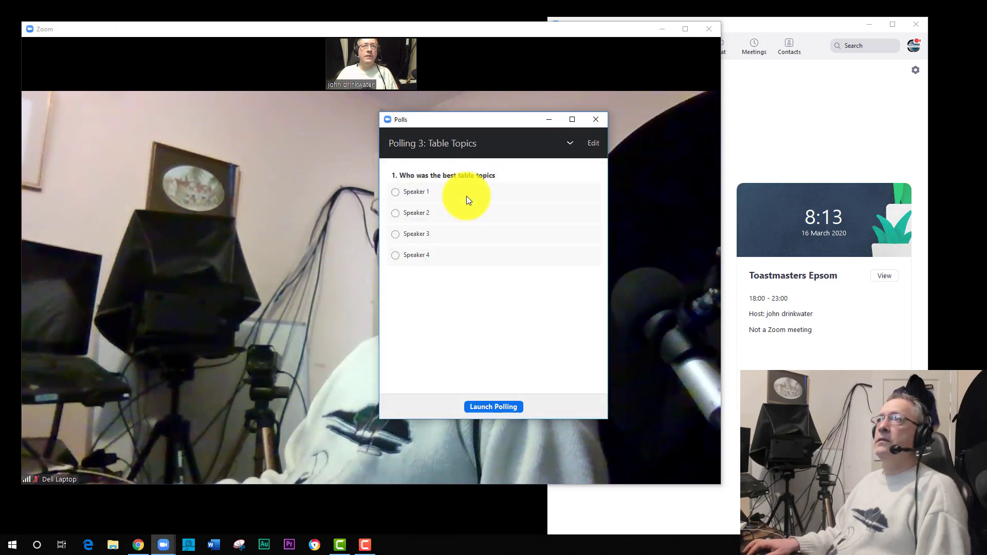
pyautogui.click(493, 409)
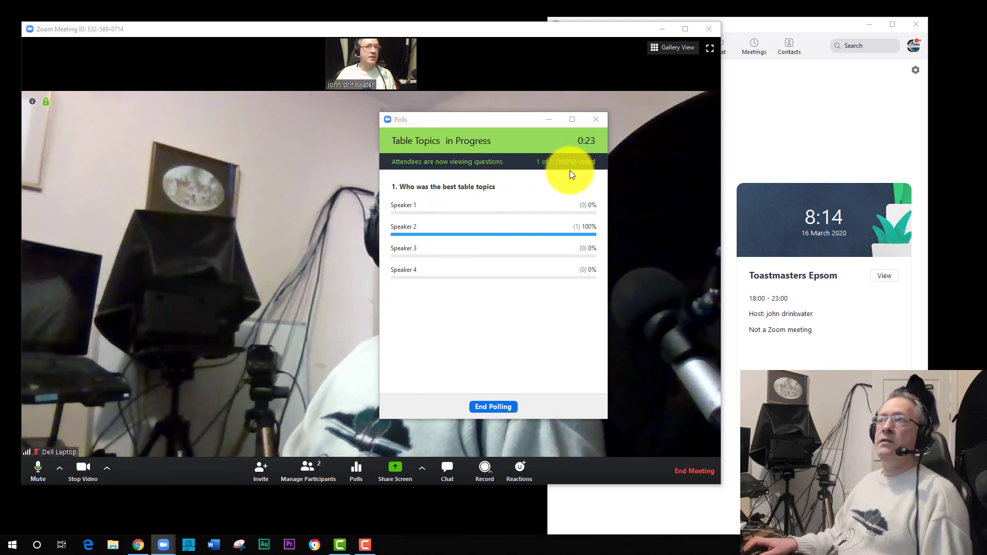
# - End the Table Topics polling and close the Polls window
pyautogui.click(496, 409)
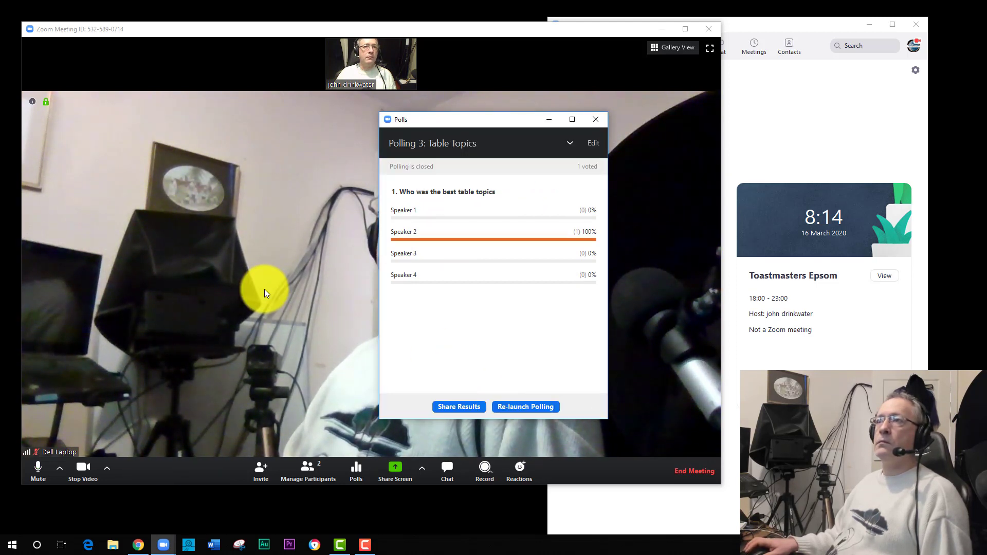
pyautogui.click(595, 119)
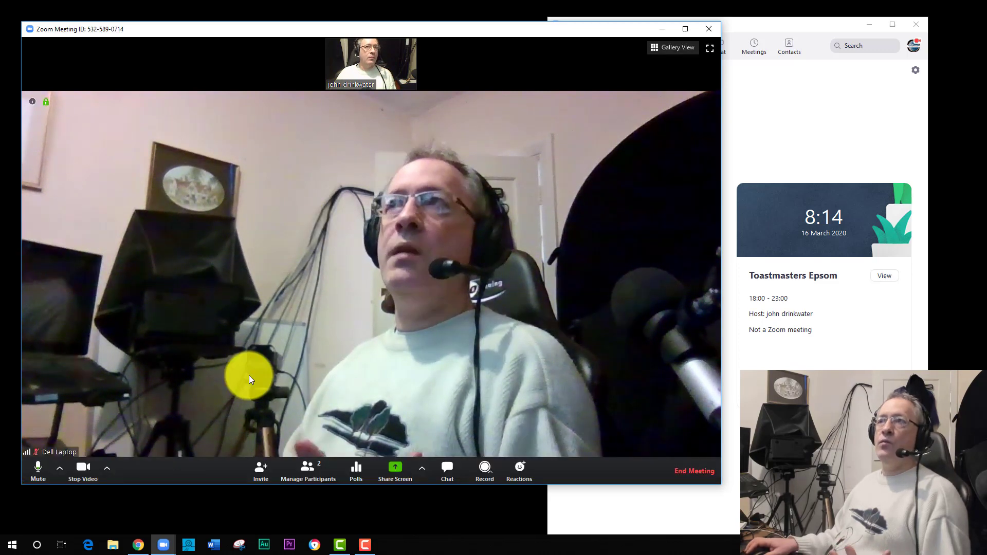
# - Reopen the meeting's polls to review the list of available polls, and close the Polls window again
pyautogui.click(354, 471)
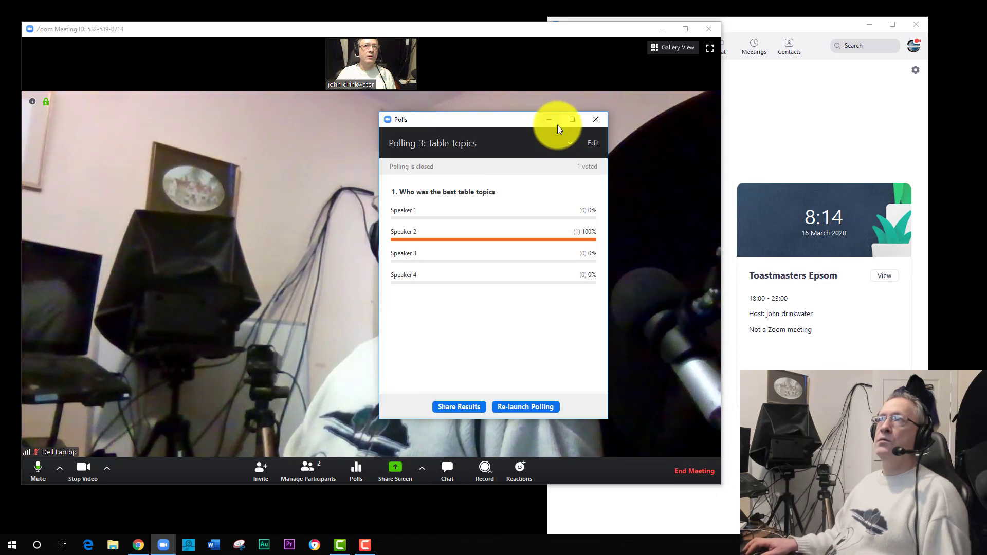
pyautogui.click(567, 142)
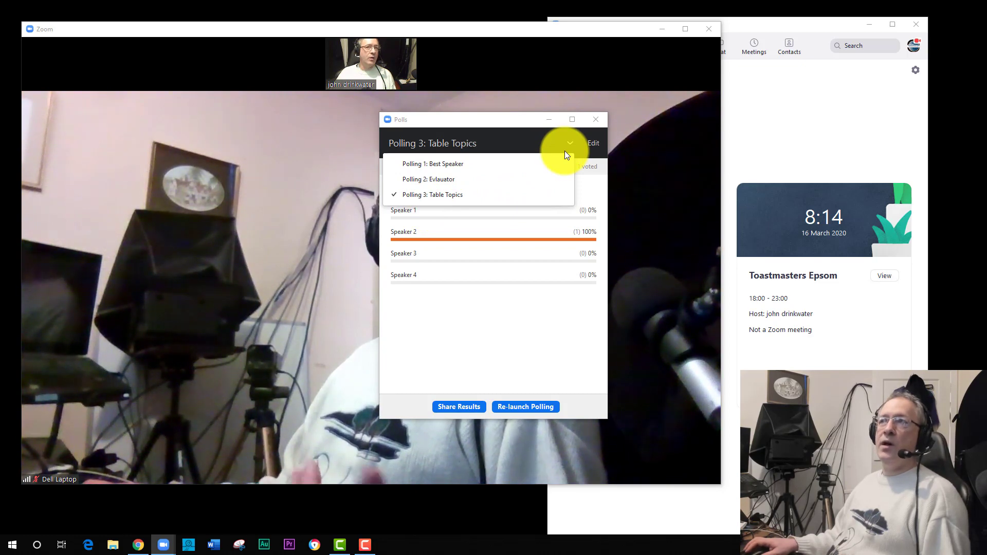
pyautogui.click(494, 127)
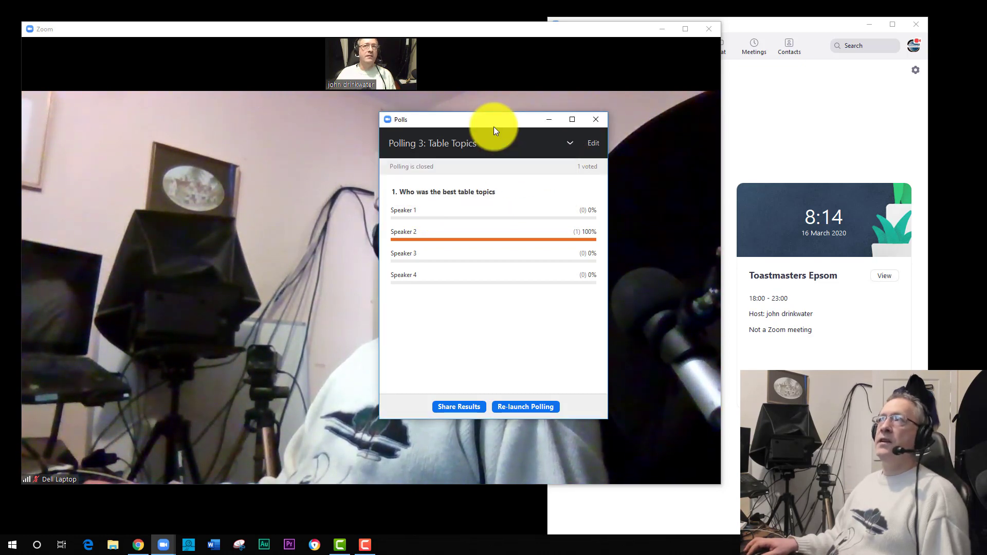
pyautogui.click(591, 119)
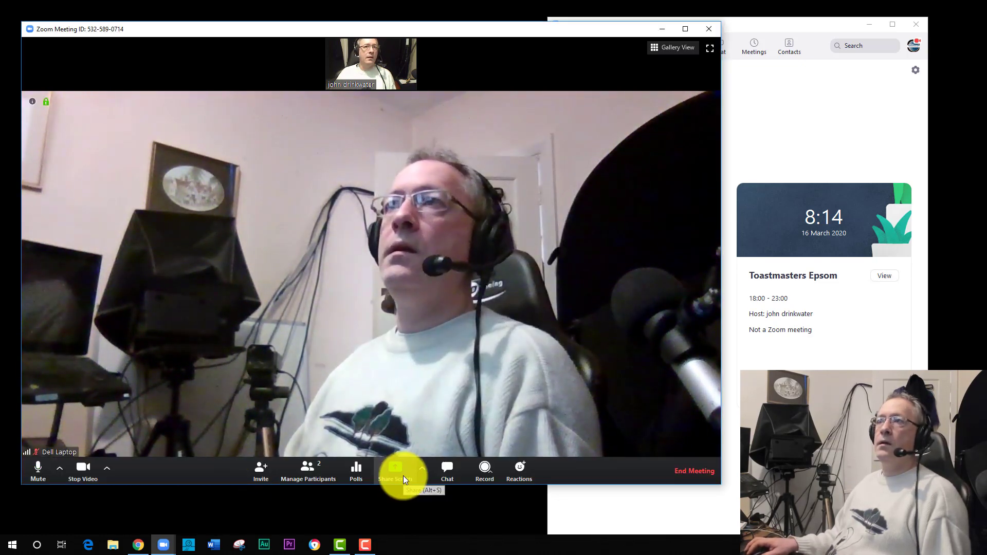